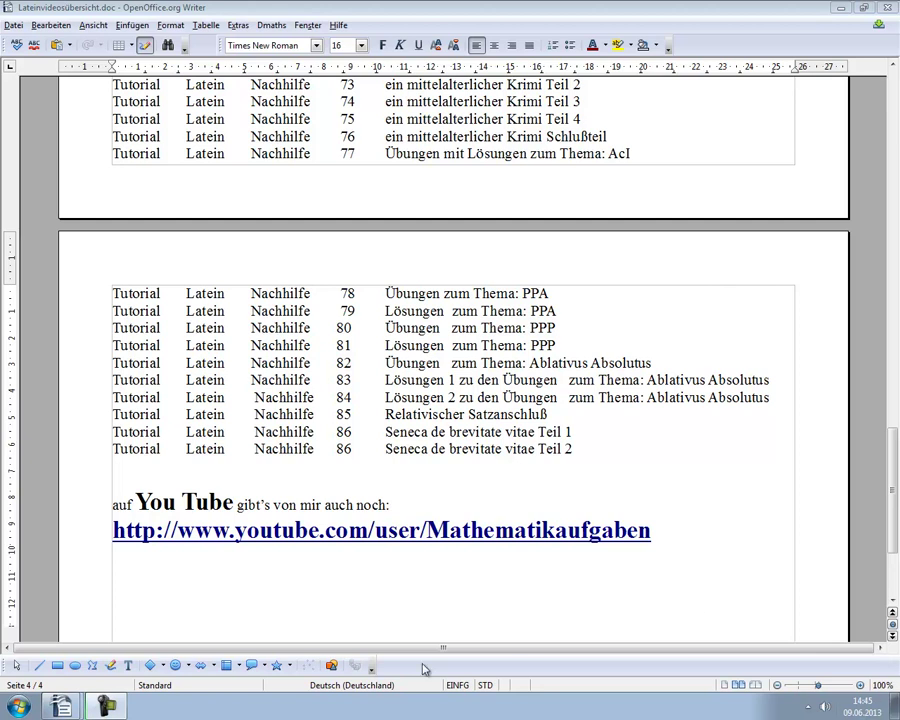
Renumber the last table row 'Seneca de brevitate vitae Teil 2' from 86 to 87
click(342, 449)
key(BackSpace)
text(7)
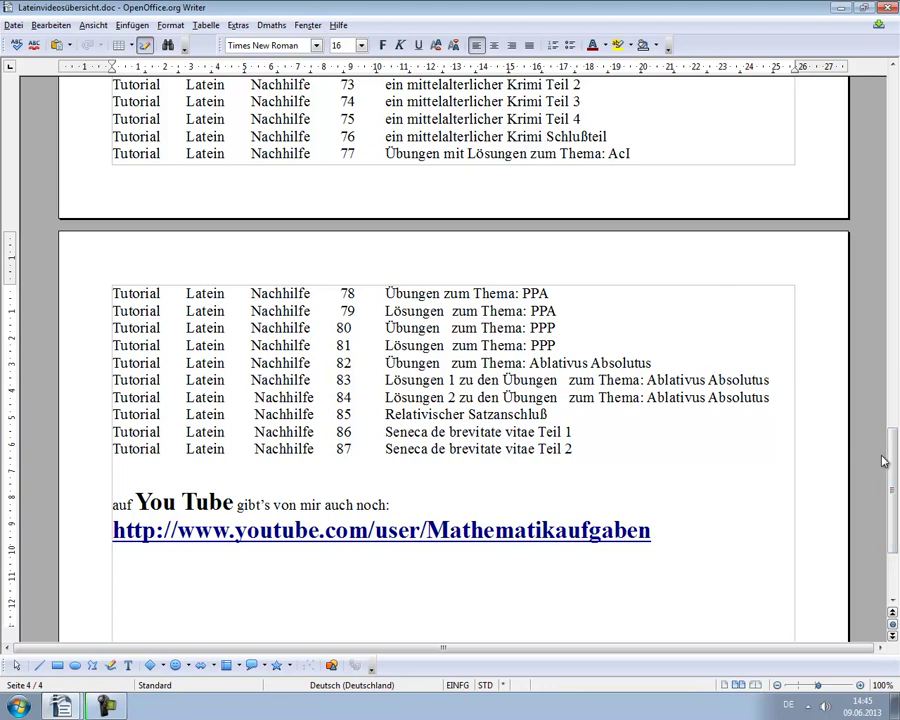
Move up through the video table, then switch to the senecadebrevitatevitae.doc window
key(Up)
key(Up)
key(Up)
key(Up)
key(Up)
key(Up)
key(Up)
key(Up)
key(Up)
key(Up)
key(Up)
key(Up)
key(Up)
key(Up)
key(Up)
key(Up)
key(Up)
key(Up)
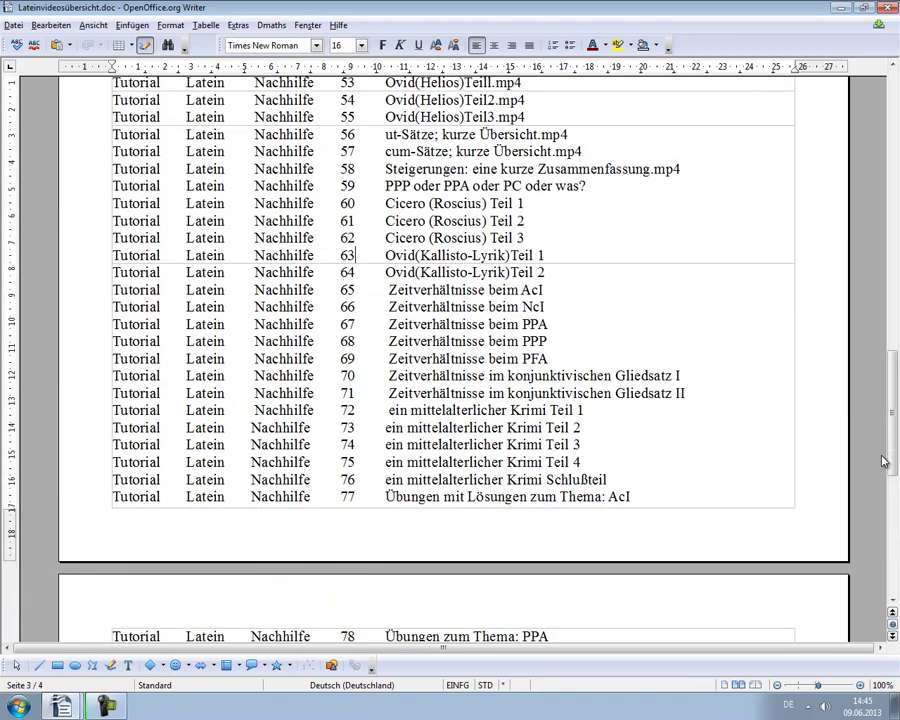
key(Up)
key(Up)
key(Up)
key(Up)
key(Up)
key(Up)
key(Up)
key(Up)
key(Up)
key(Up)
key(Up)
key(Up)
key(Up)
key(Up)
key(Up)
key(Up)
key(Up)
key(Up)
key(Up)
key(Up)
key(Up)
key(Up)
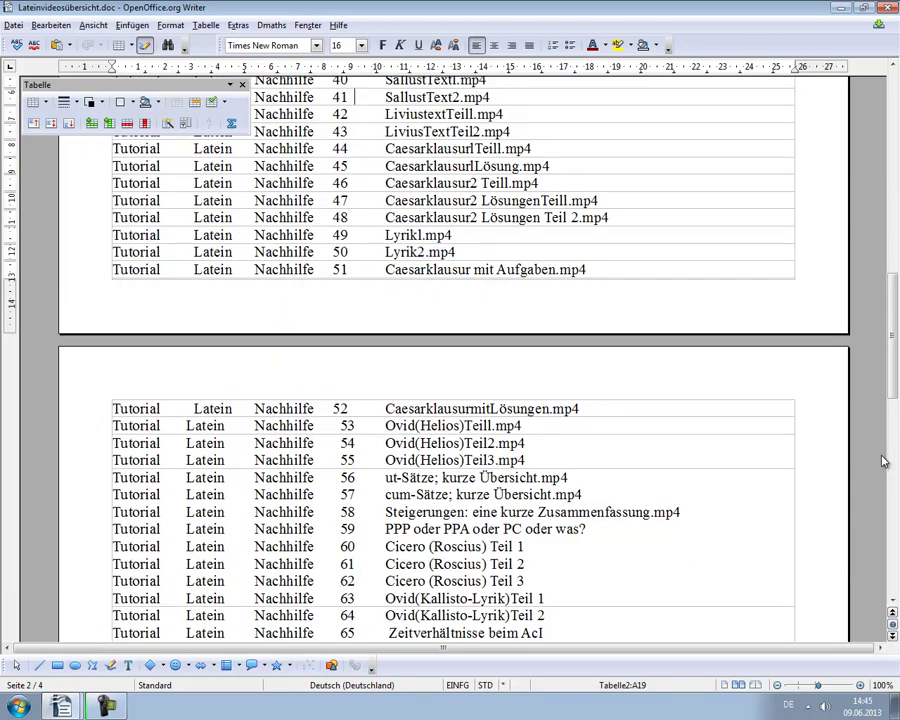
key(Up)
key(Up)
key(Up)
key(Up)
key(Up)
key(Up)
key(Up)
key(Up)
key(Up)
key(Up)
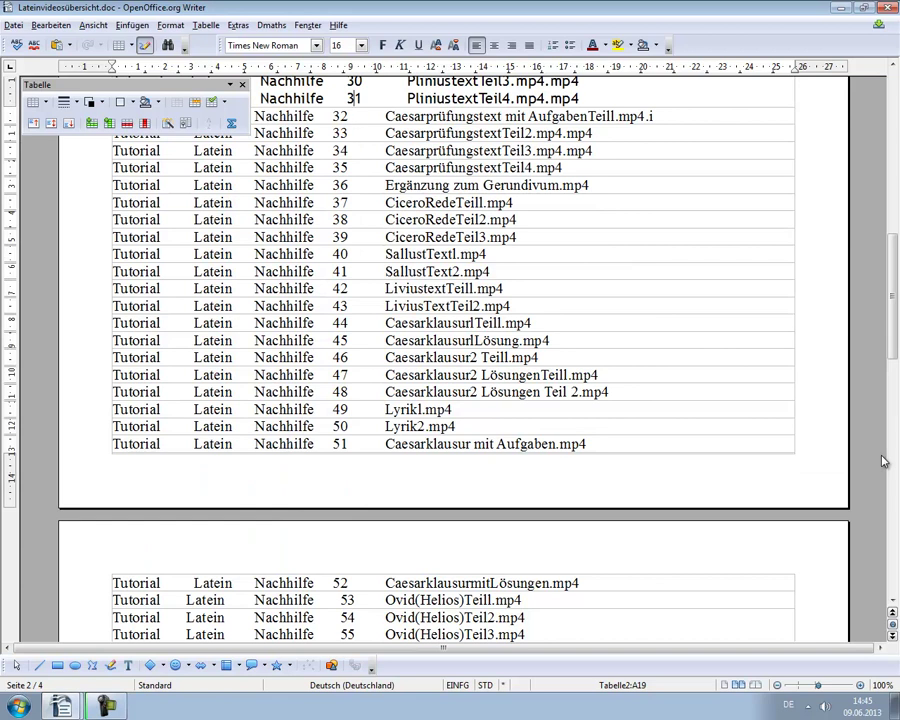
key(Up)
key(Up)
key(Up)
key(Up)
key(Up)
key(Up)
key(Up)
key(Up)
key(Up)
key(Up)
key(Up)
key(Up)
key(Up)
key(Up)
key(Up)
key(Up)
key(Up)
key(Up)
key(Up)
key(Up)
key(Up)
key(Up)
key(Up)
key(Up)
key(Up)
key(Up)
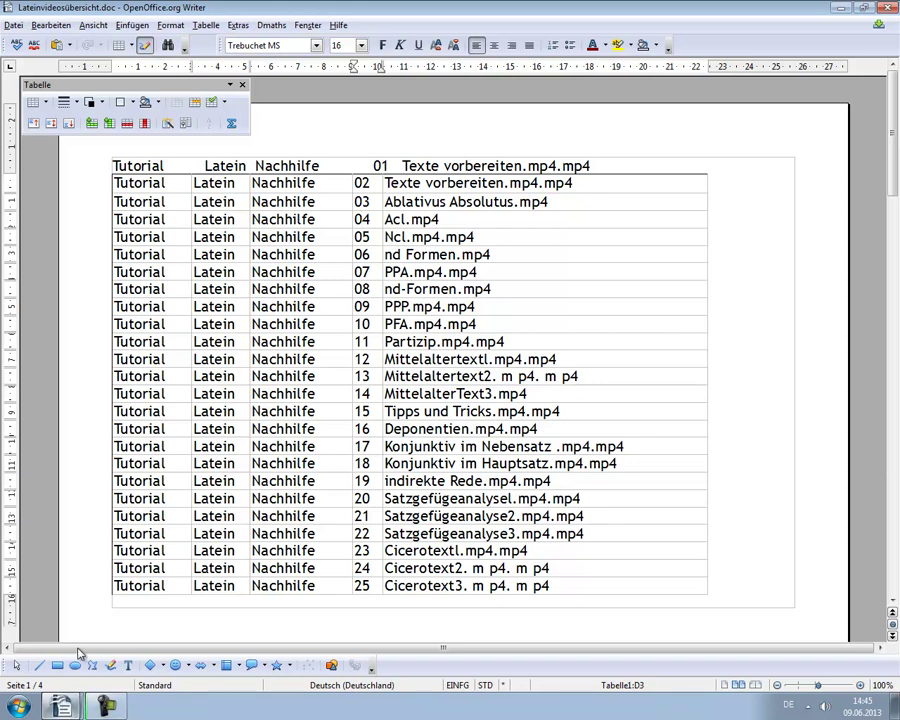
key(alt+Tab)
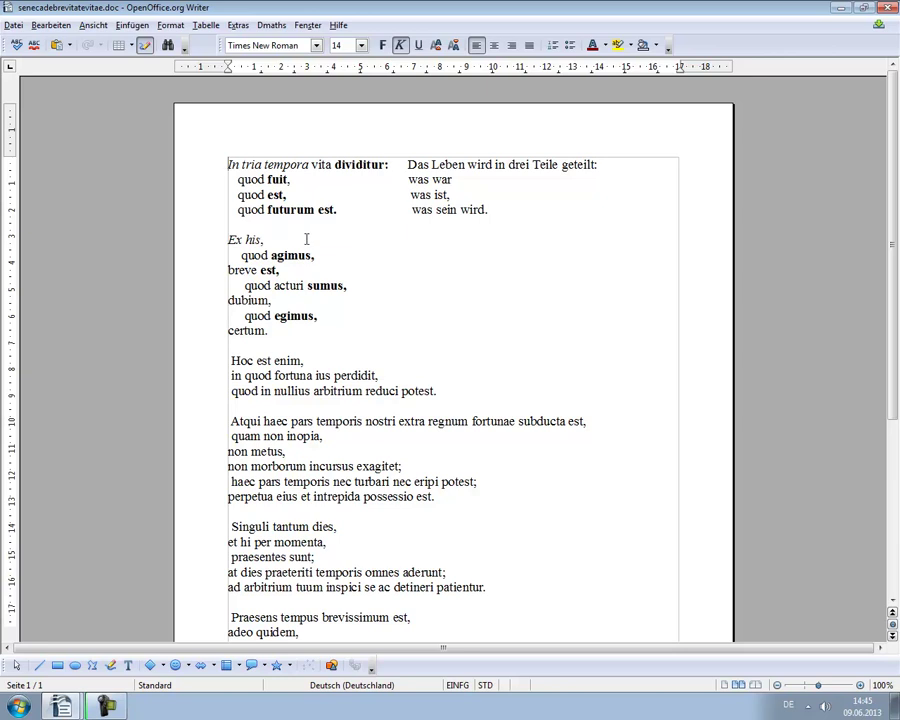
Place the caret after 'Ex his,' and turn italic off for the translation
click(284, 240)
key(ctrl+i)
Type the German lines 'Von diesen,', 'was wir tun,' and 'ist kurz,' beside the Latin
text(Von diesen,)
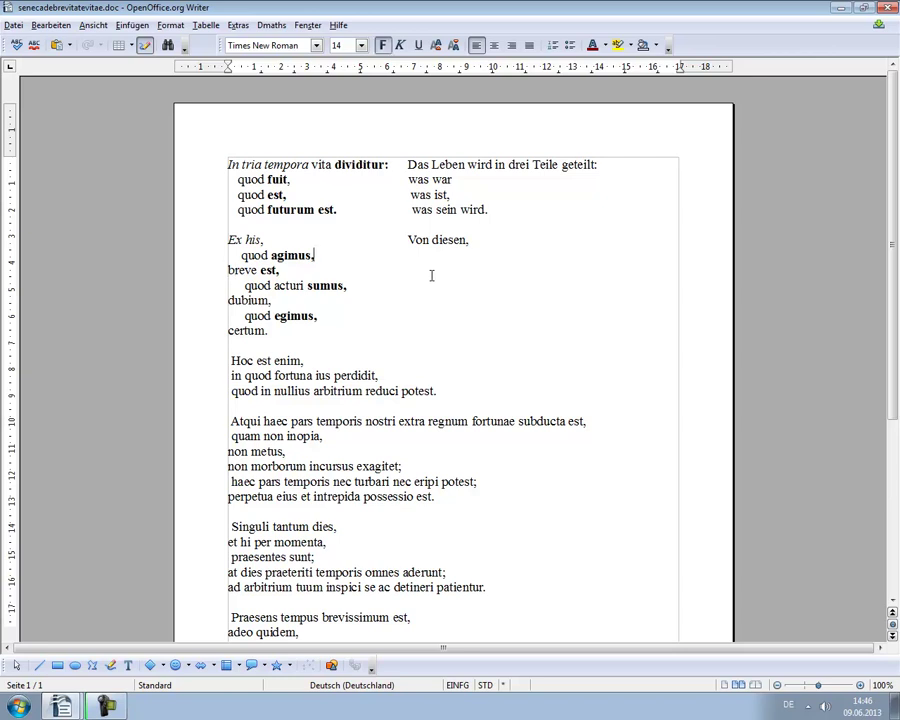
key(Tab)
text(was wir tun,)
key(Tab)
text(ist kurz,)
Add the German lines 'was wir tun werden', 'zweifelhaft' and 'was wir getan haben … sicher'
text(was wir tun werden)
key(Down)
key(Up)
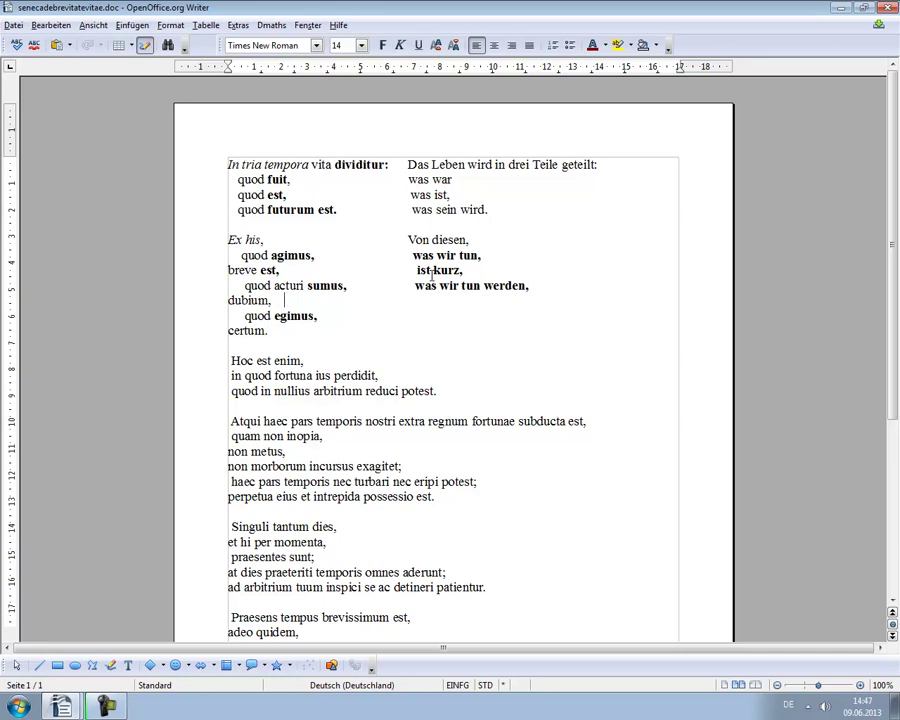
text(zweifelhaft,)
key(Down)
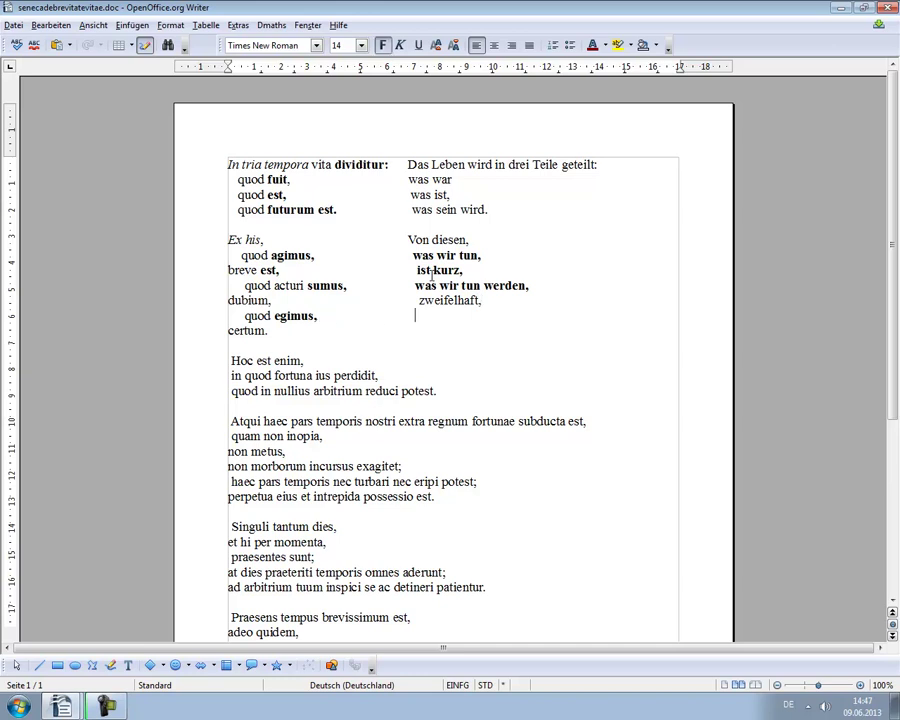
text(was wir getan haben )
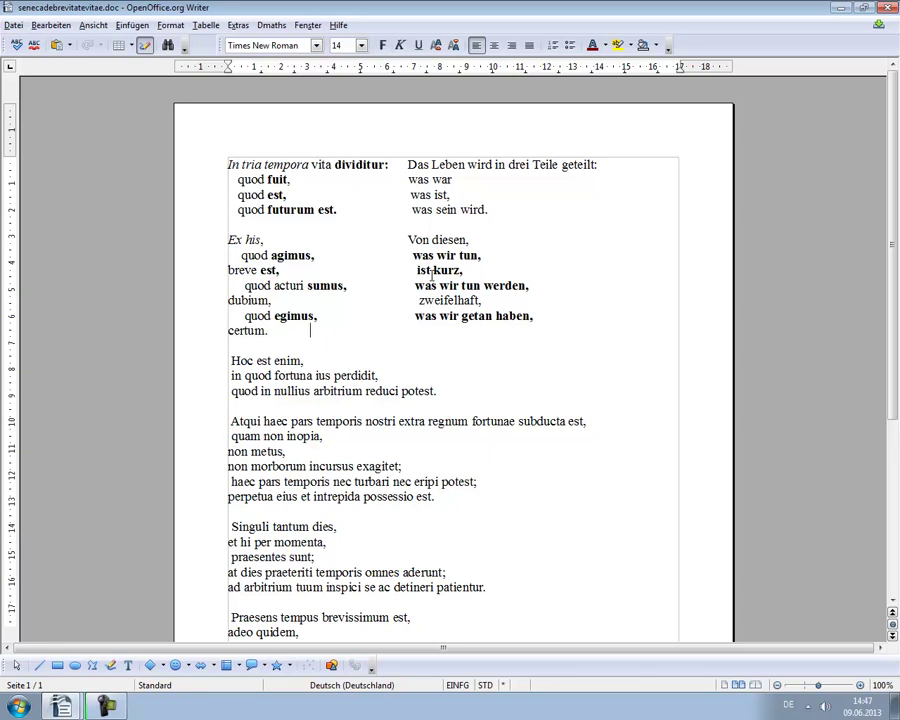
text(                          icher)
Unbold 'was wir tun,', 'ist kurz,', 'was wir tun werden,' and 'was wir getan haben,'
drag(412, 255, 481, 256)
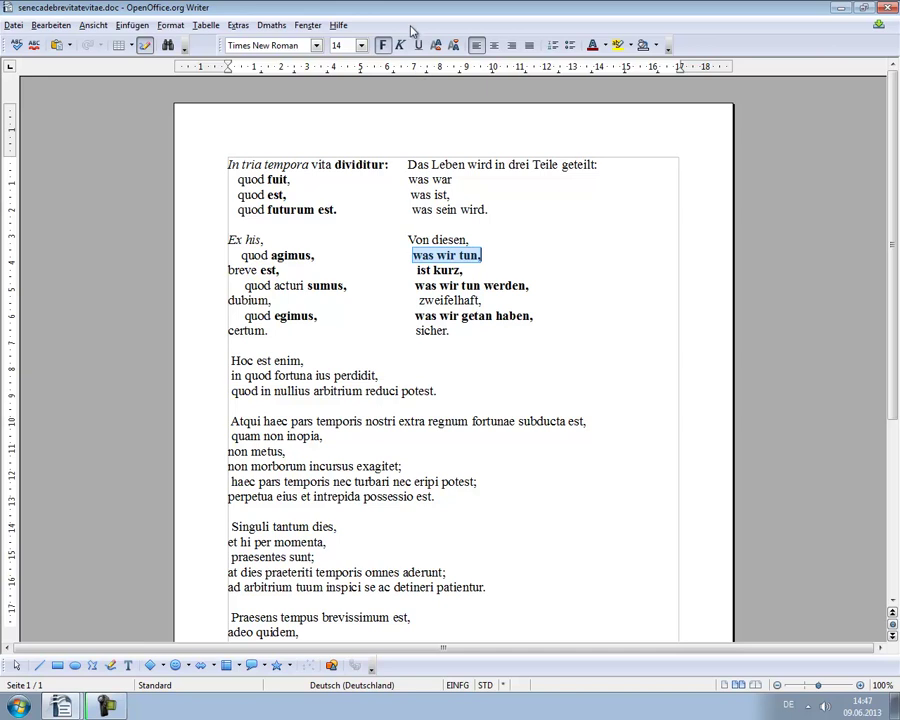
click(382, 45)
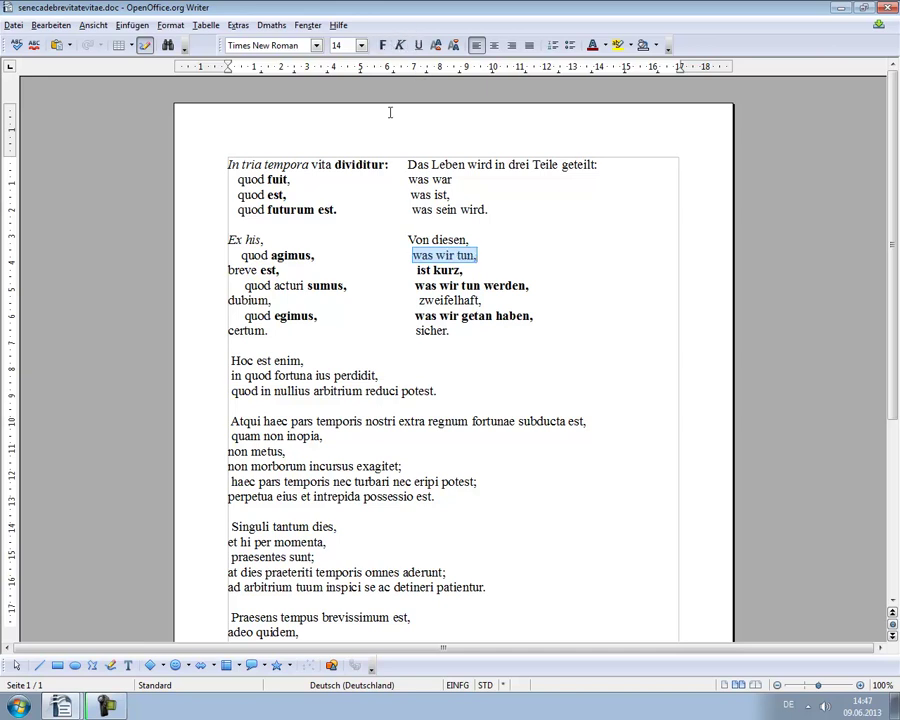
drag(410, 270, 462, 271)
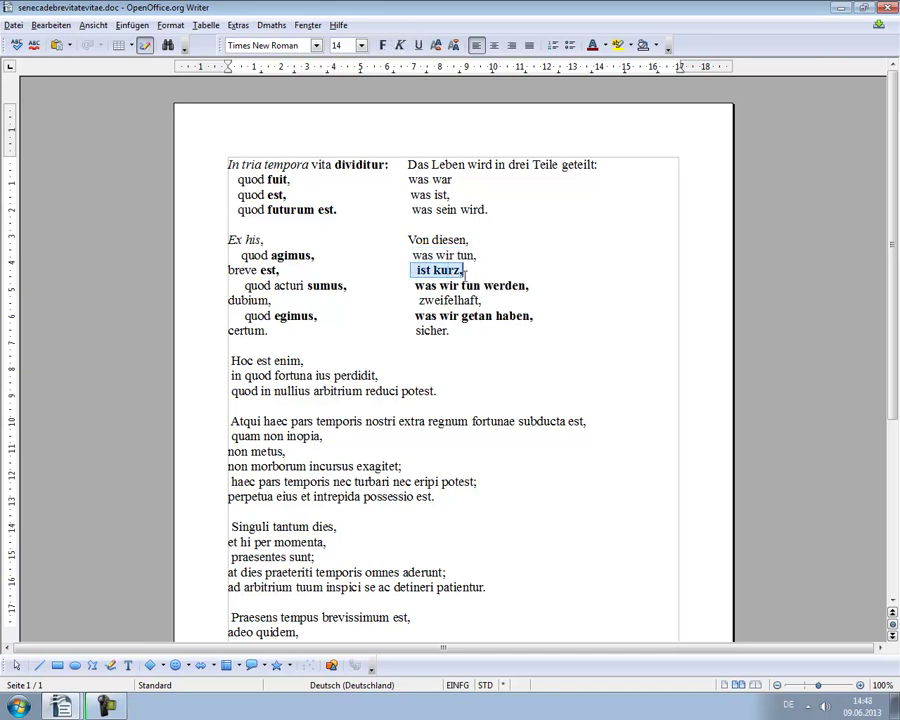
click(384, 45)
drag(409, 286, 528, 287)
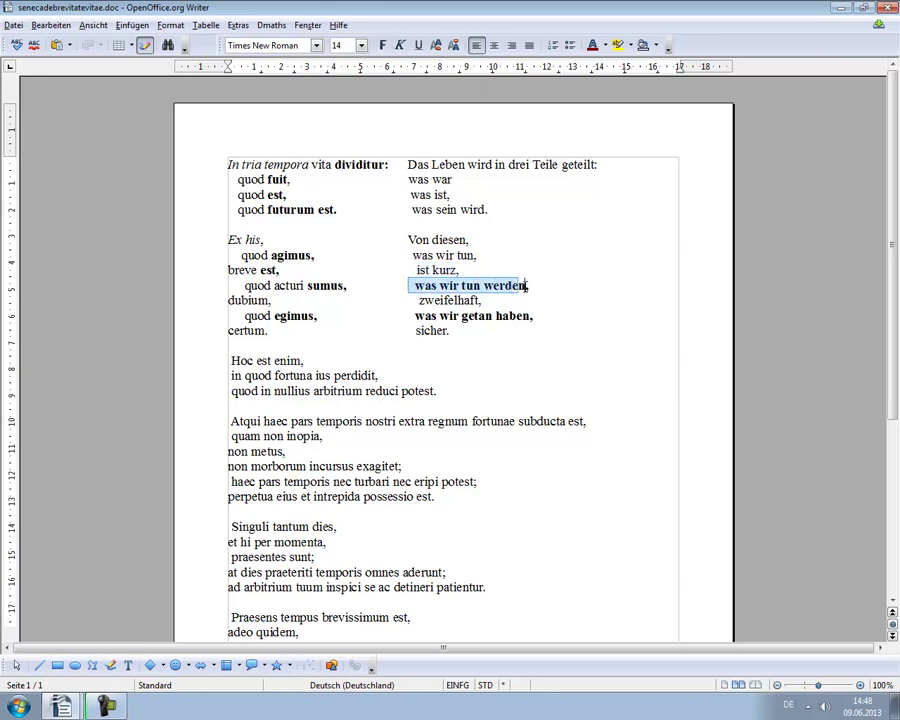
click(384, 45)
click(415, 316)
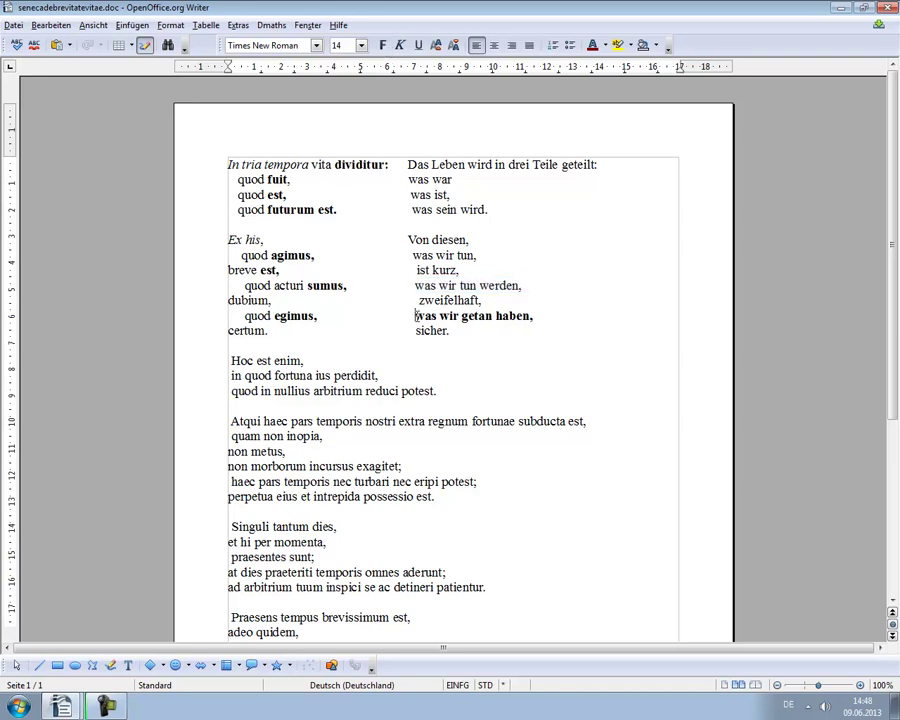
drag(415, 316, 533, 316)
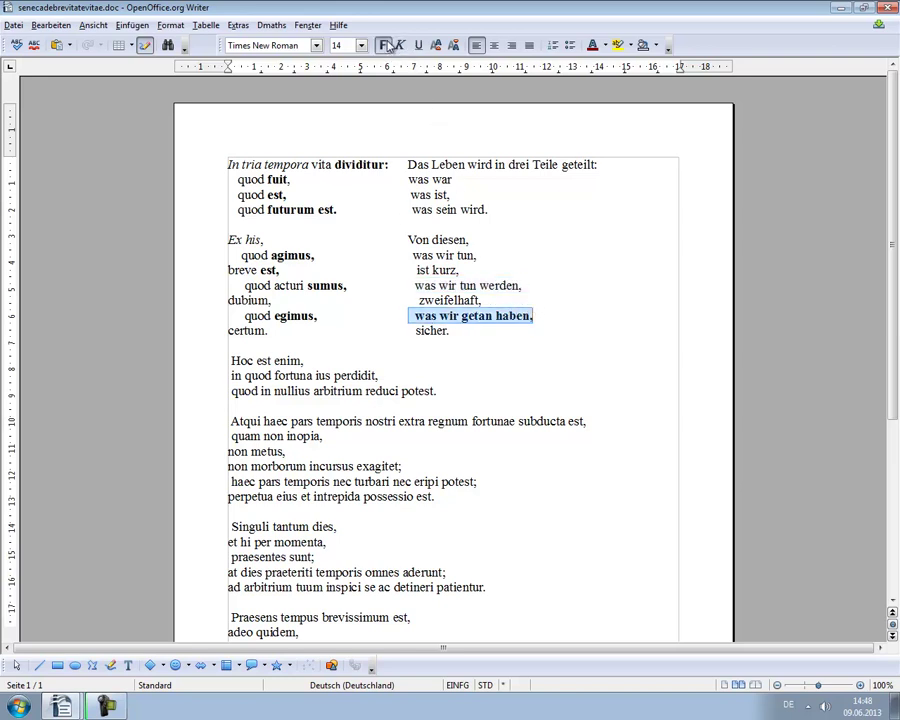
click(384, 45)
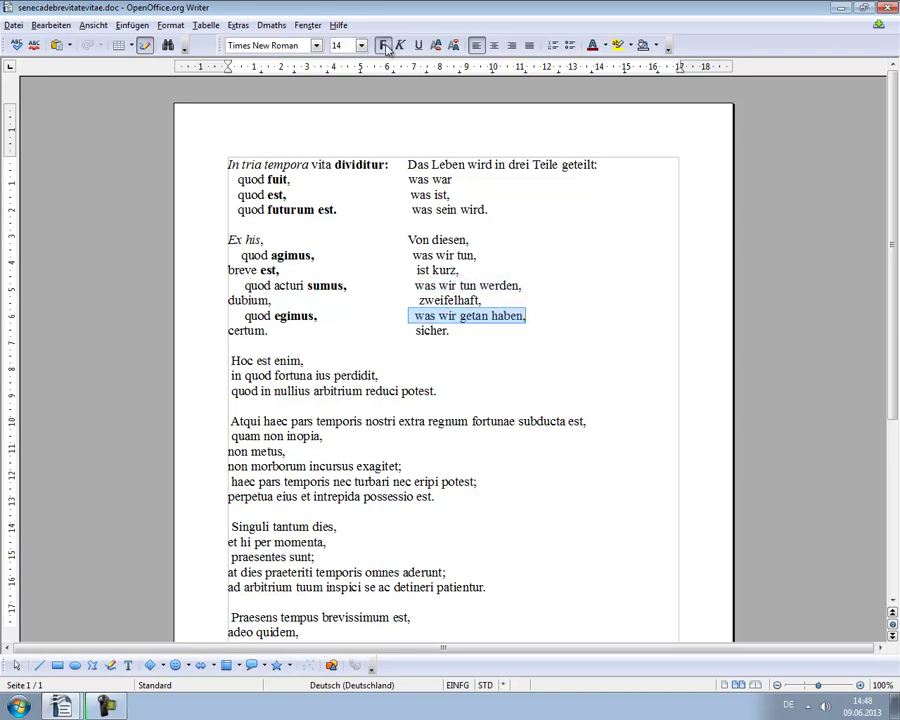
click(451, 335)
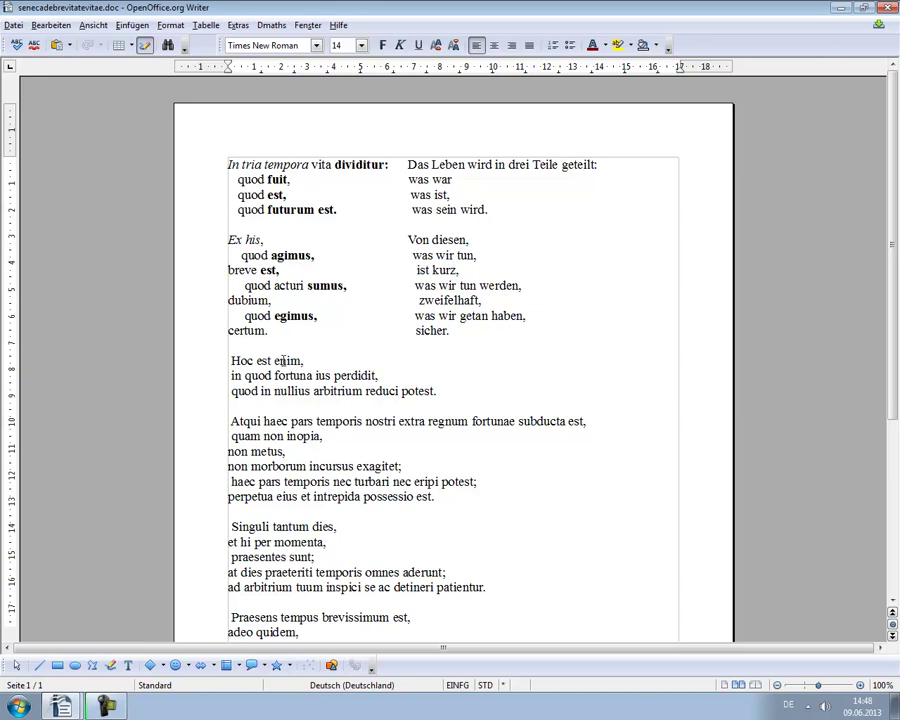
Bold the verbs 'est' in 'Hoc est enim,' and 'perdidit,'
drag(256, 361, 271, 361)
click(383, 46)
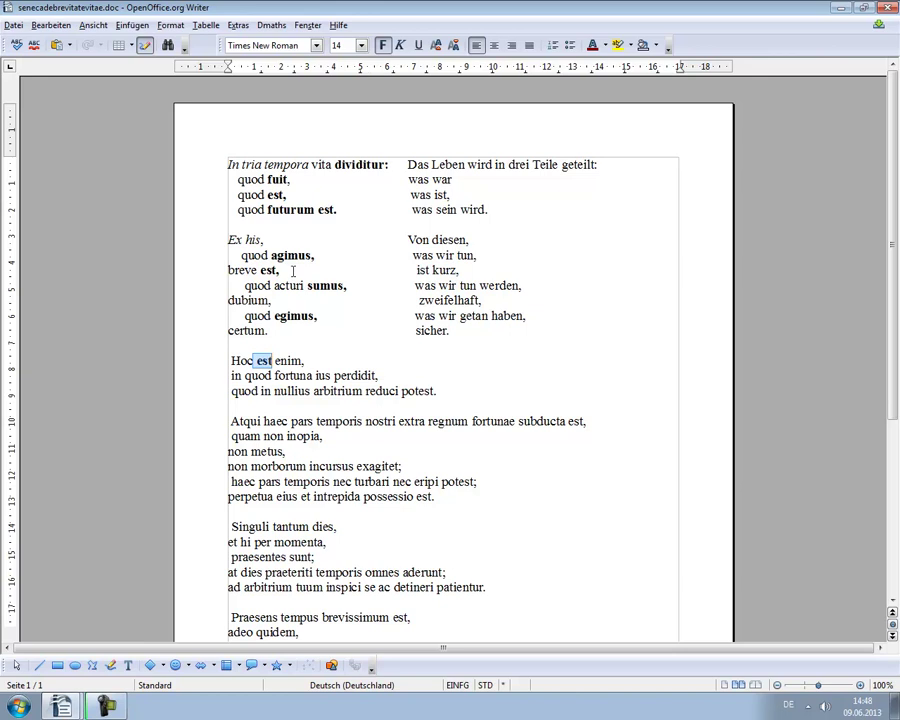
click(230, 376)
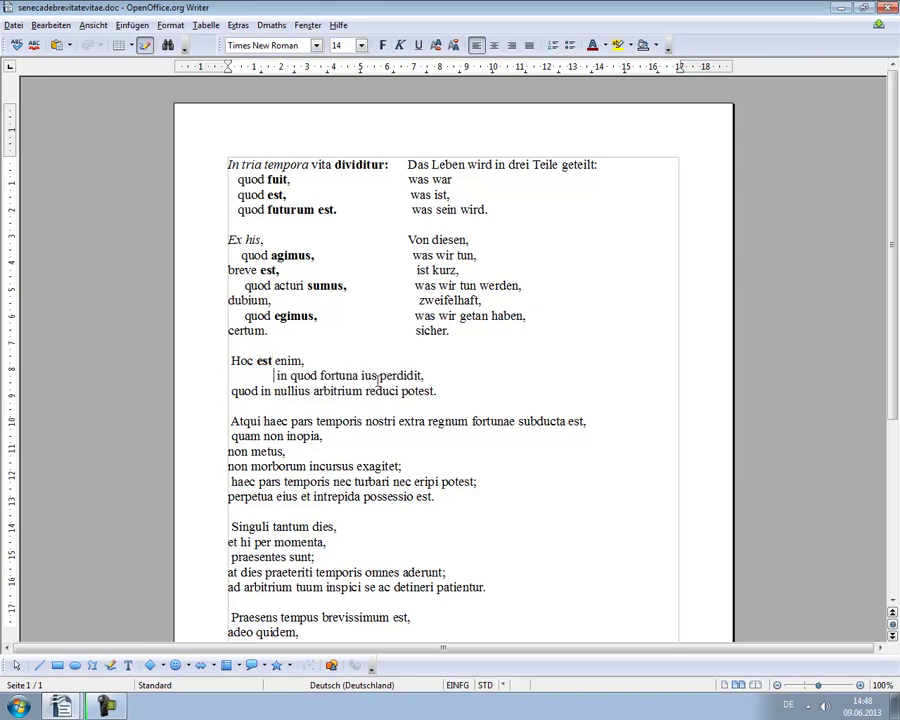
drag(380, 375, 424, 375)
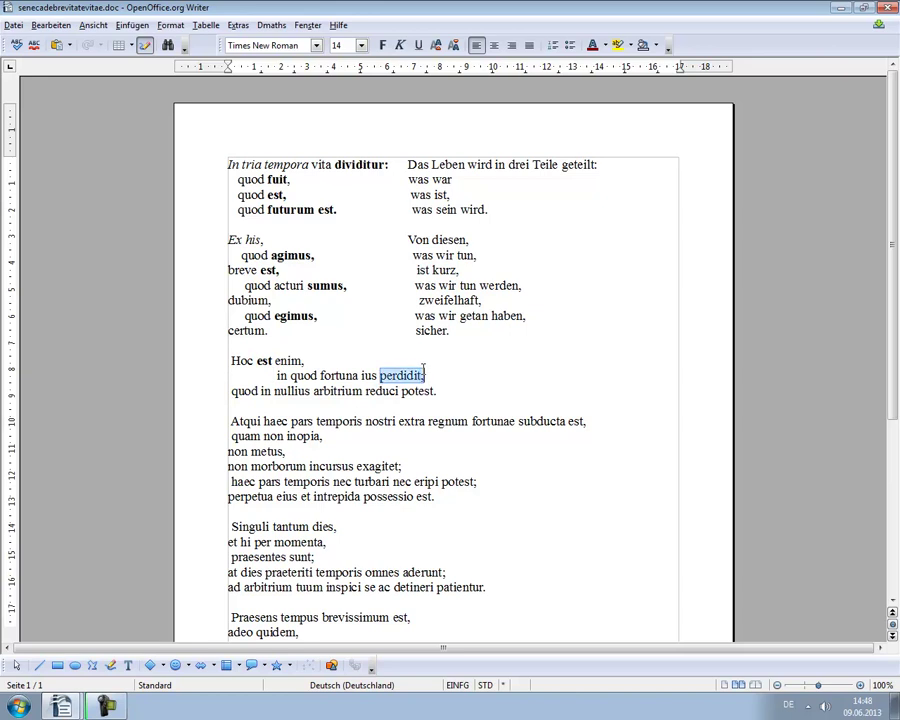
click(384, 45)
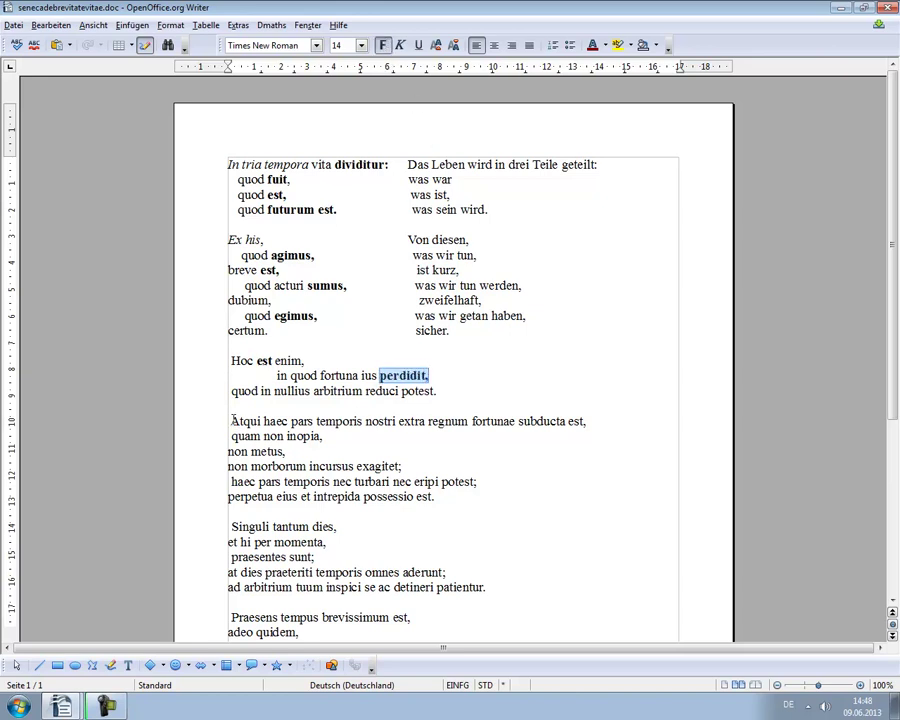
click(231, 392)
click(232, 421)
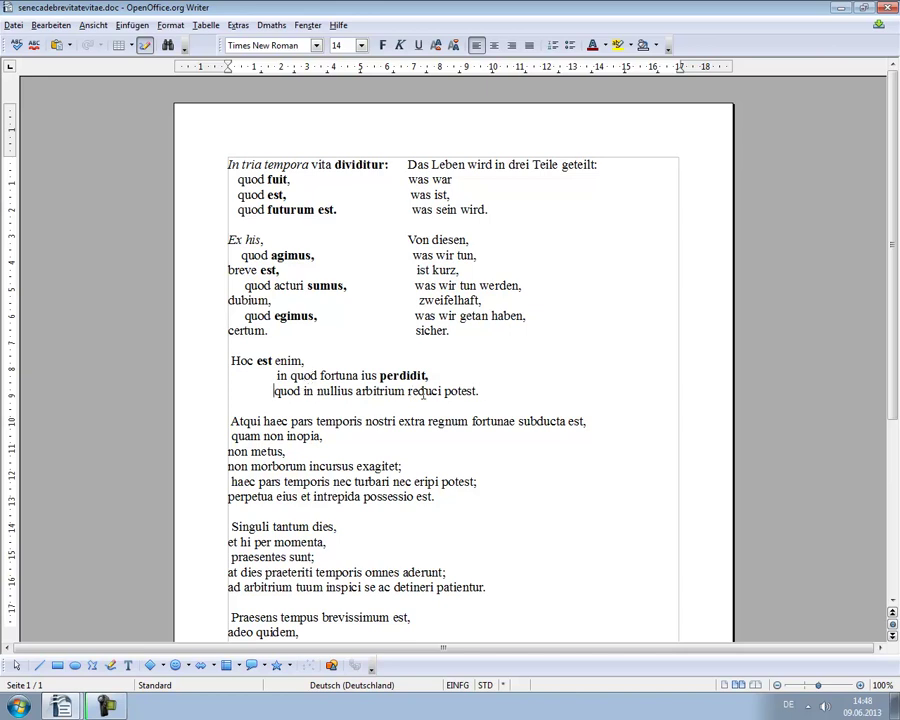
Bold 'potest.' and 'reduci' so the whole phrase 'reduci potest.' is bold
drag(443, 391, 481, 392)
click(382, 45)
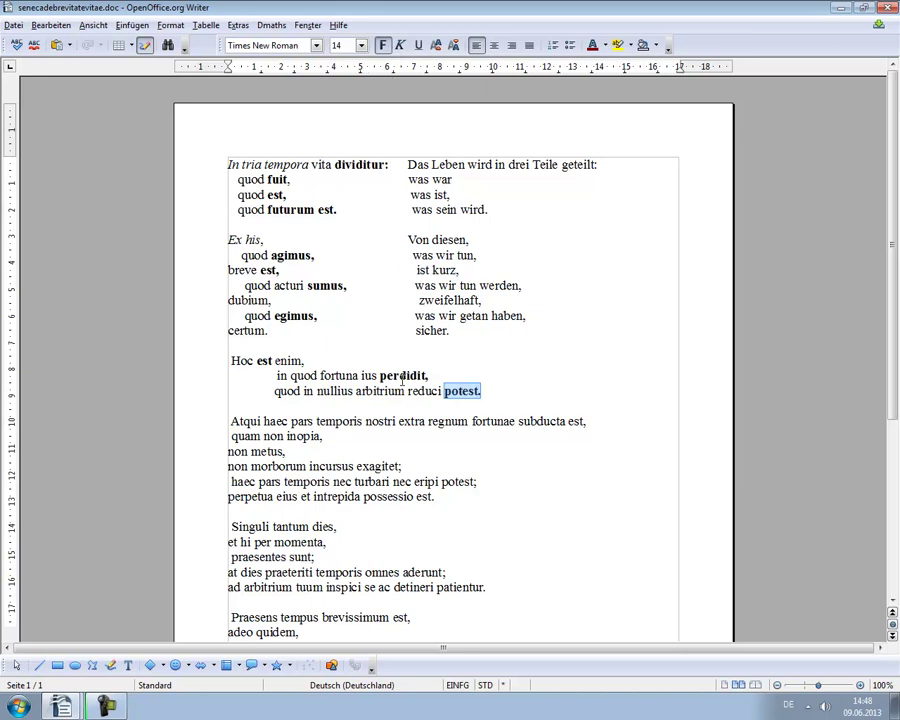
drag(407, 391, 441, 392)
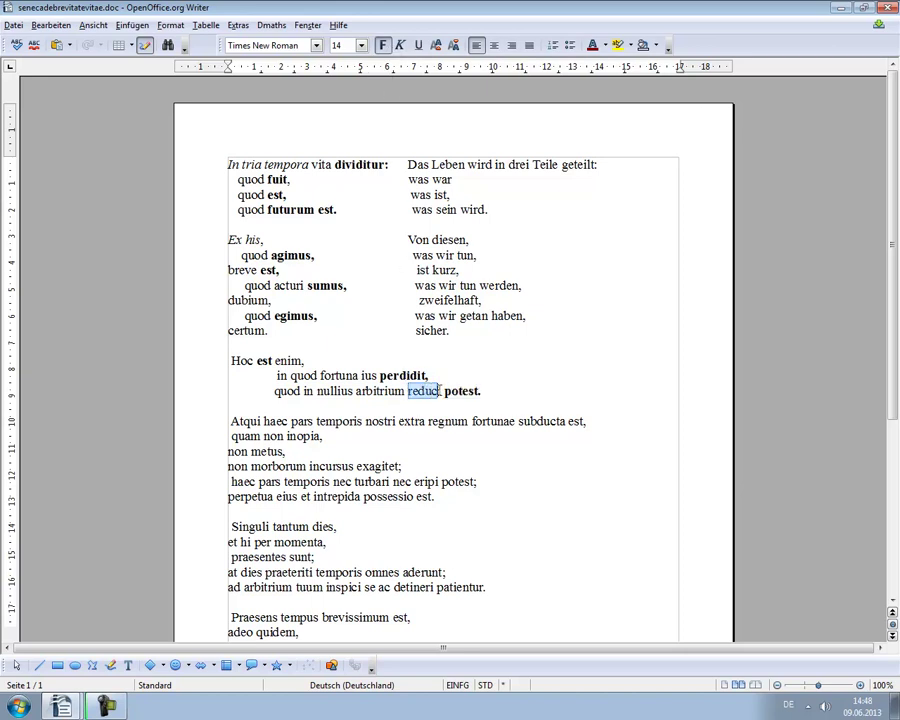
click(386, 49)
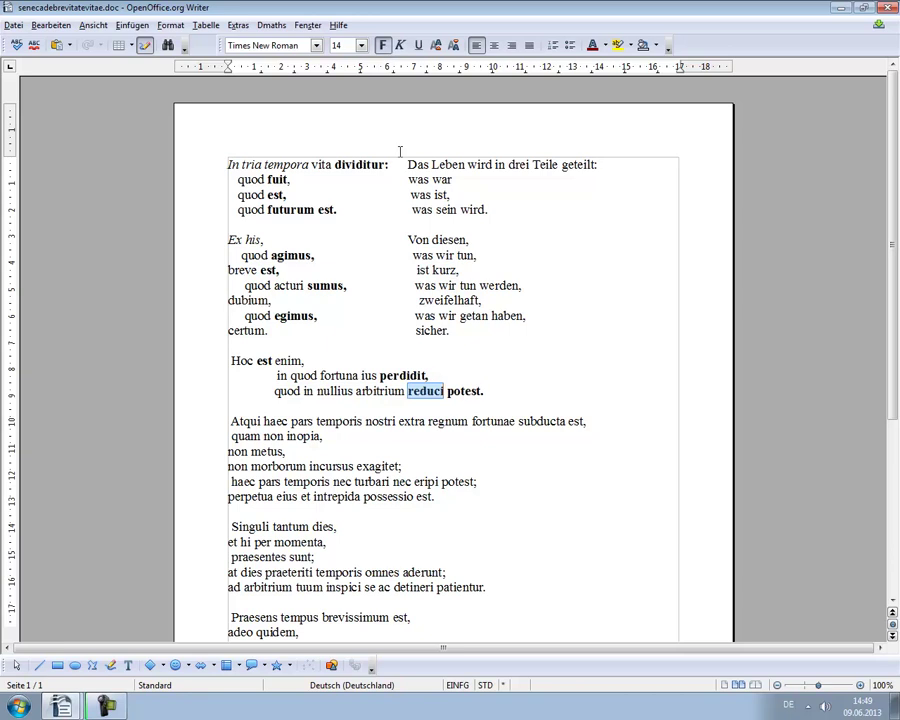
click(428, 372)
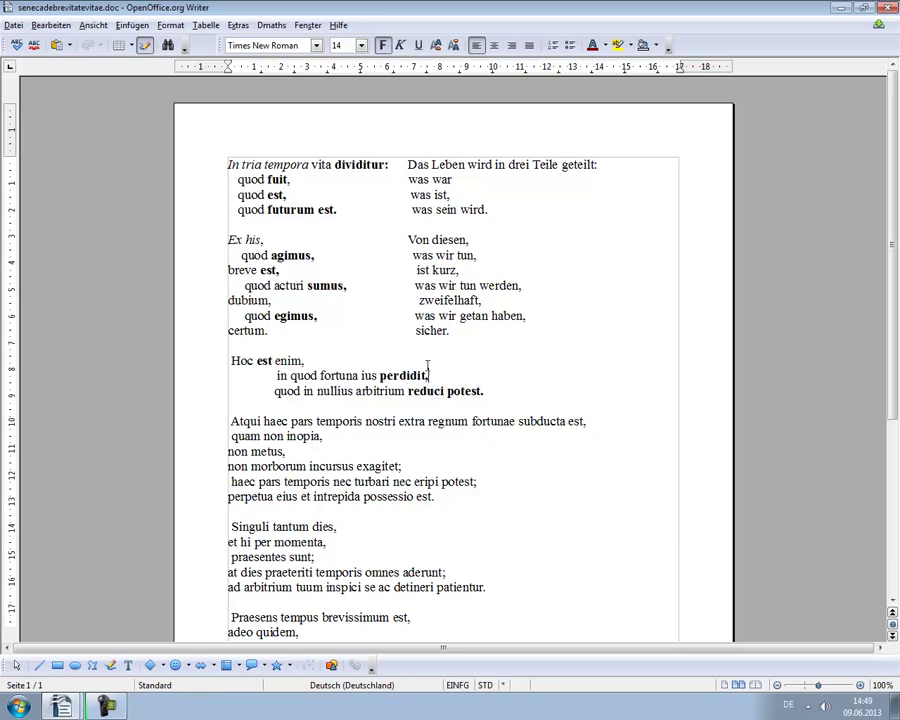
click(424, 363)
Type 'Denn das ist es,' beside 'Hoc est enim,' and 'in was' after 'perdidit,'
key(Tab)
key(Tab)
key(Tab)
text(Denn das istes,)
key(BackSpace)
key(BackSpace)
key(BackSpace)
text(es,)
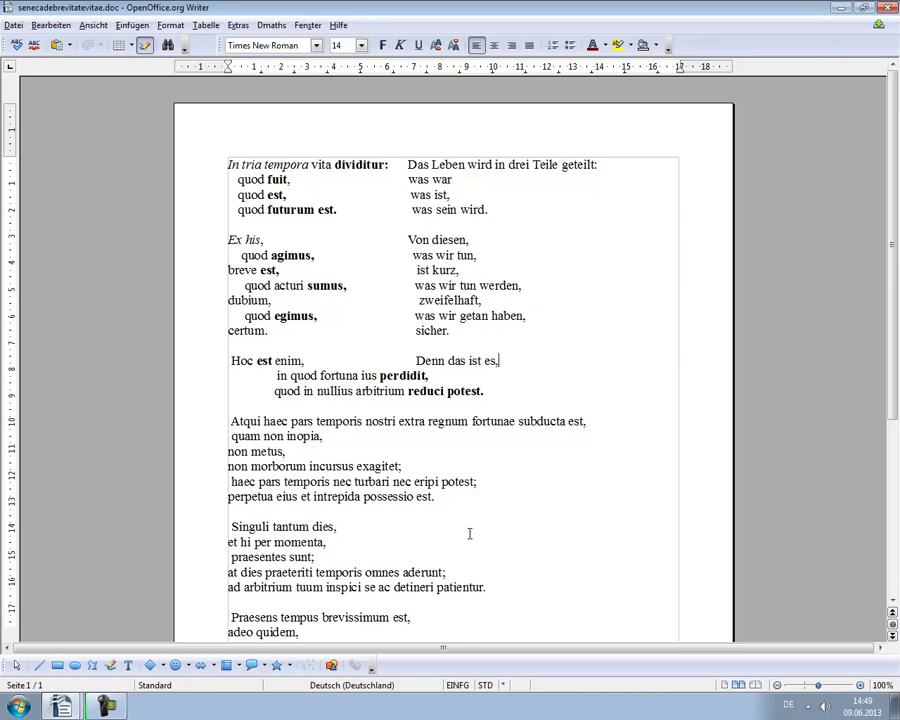
key(Down)
key(Up)
key(Up)
key(Up)
text(in was)
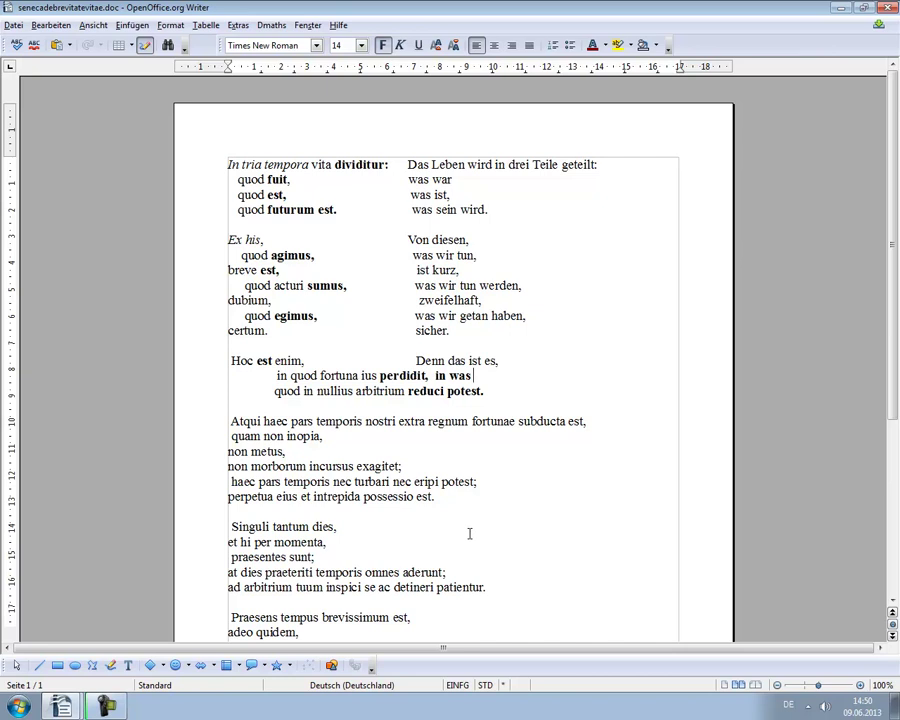
Add 'das Los das recht verdorben hat,' and 'was in das Urteil keines einzigen zurückgeführt werden kann.'
text(das Los das recht verdorben hat)
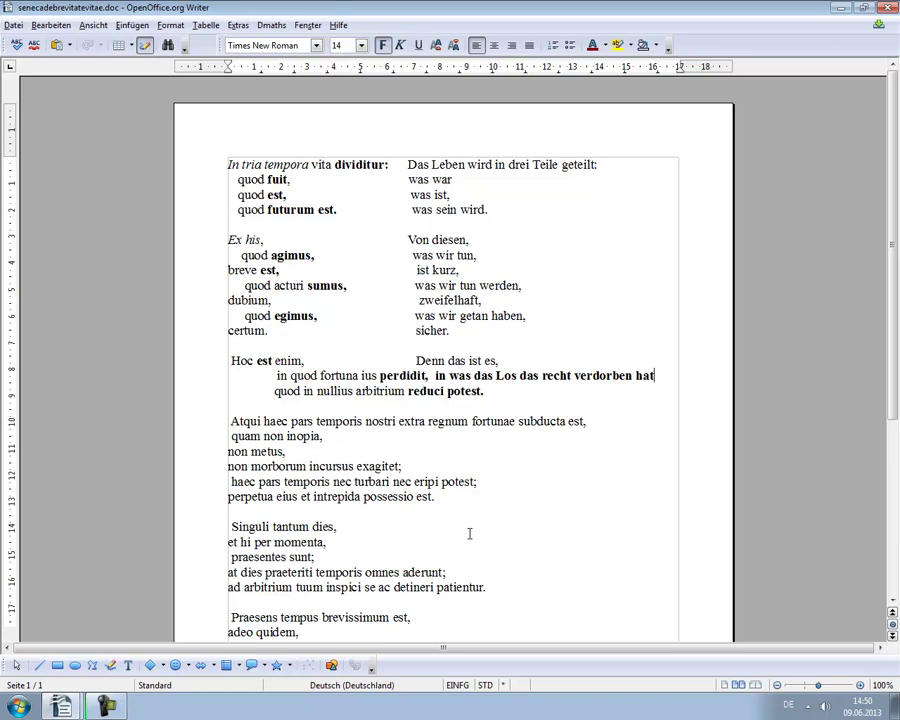
text(,)
key(Down)
key(Down)
key(ctrl+f)
text(was)
key(BackSpace)
key(BackSpace)
key(BackSpace)
text(was)
text(in das Urteil keines einzigen )
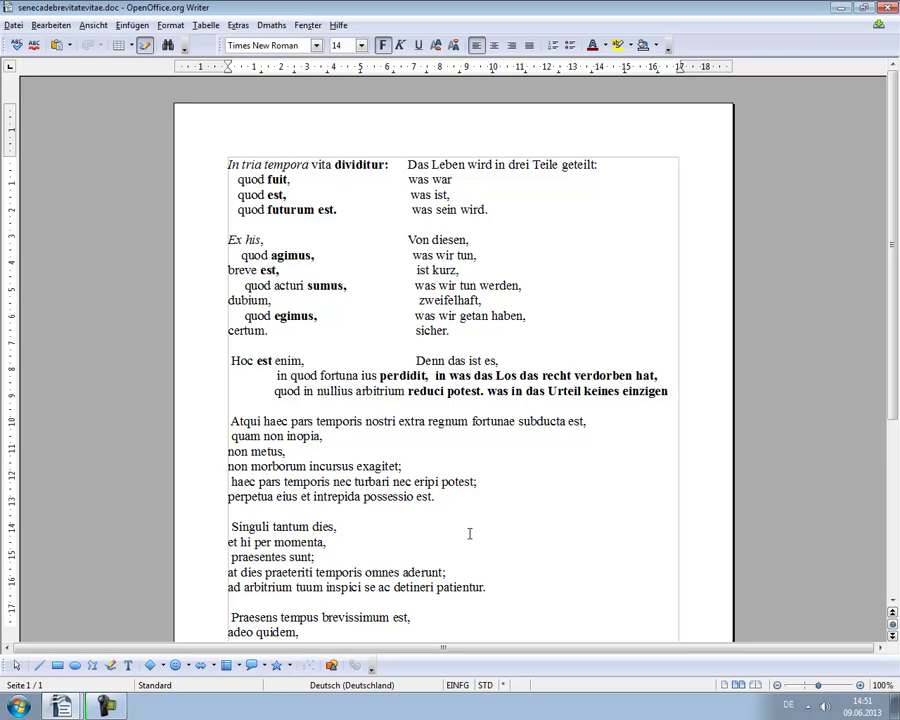
text(zurückgeführt werden kann.)
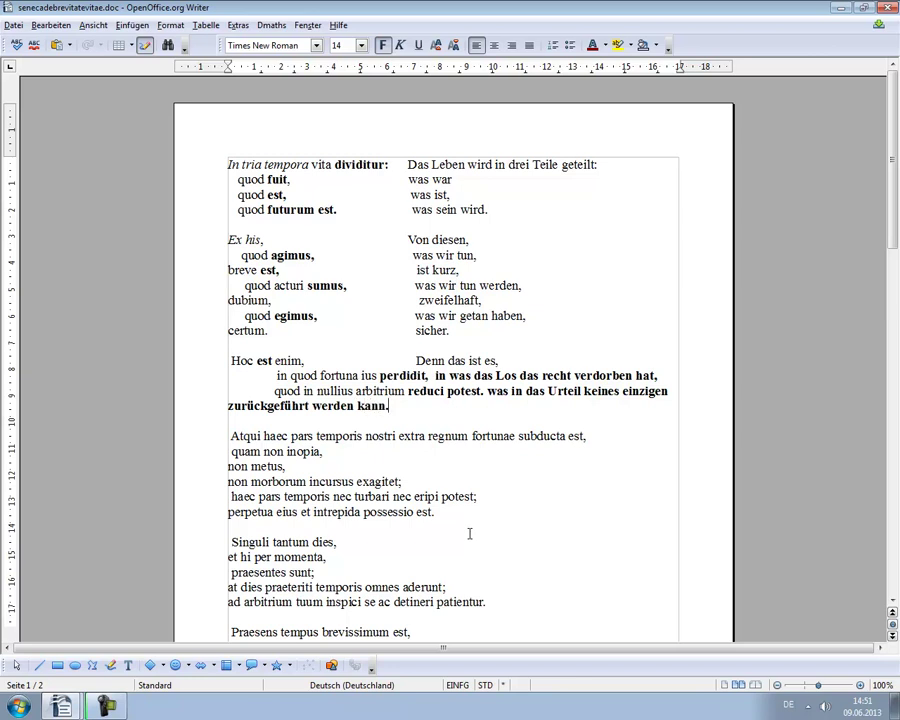
Unbold the German text after 'perdidit,', after 'reduci potest.' and the wrapped 'zurückgeführt werden kann.'
drag(434, 376, 667, 373)
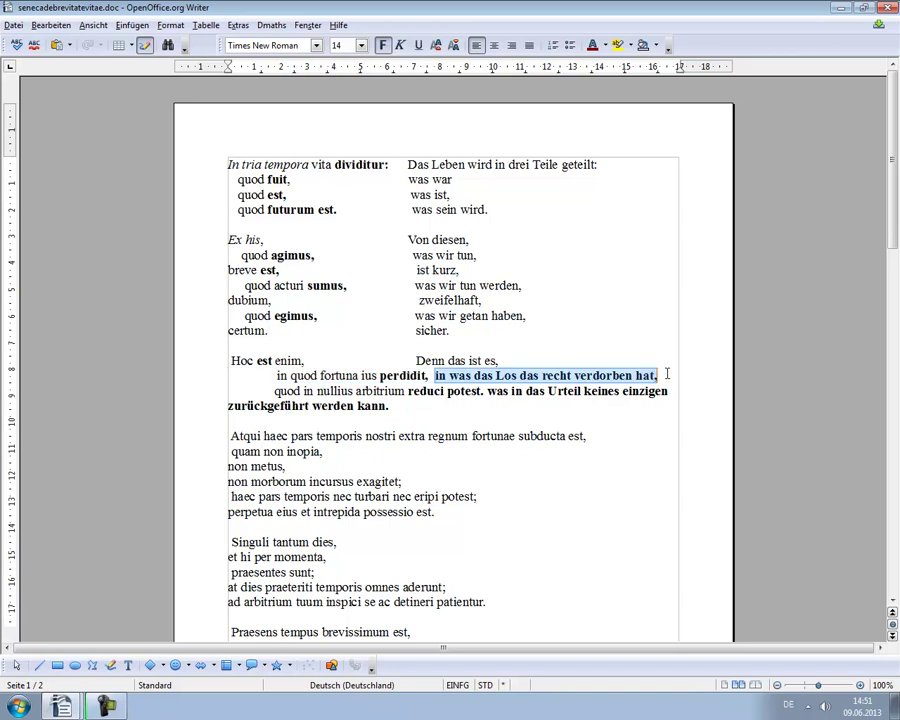
click(382, 45)
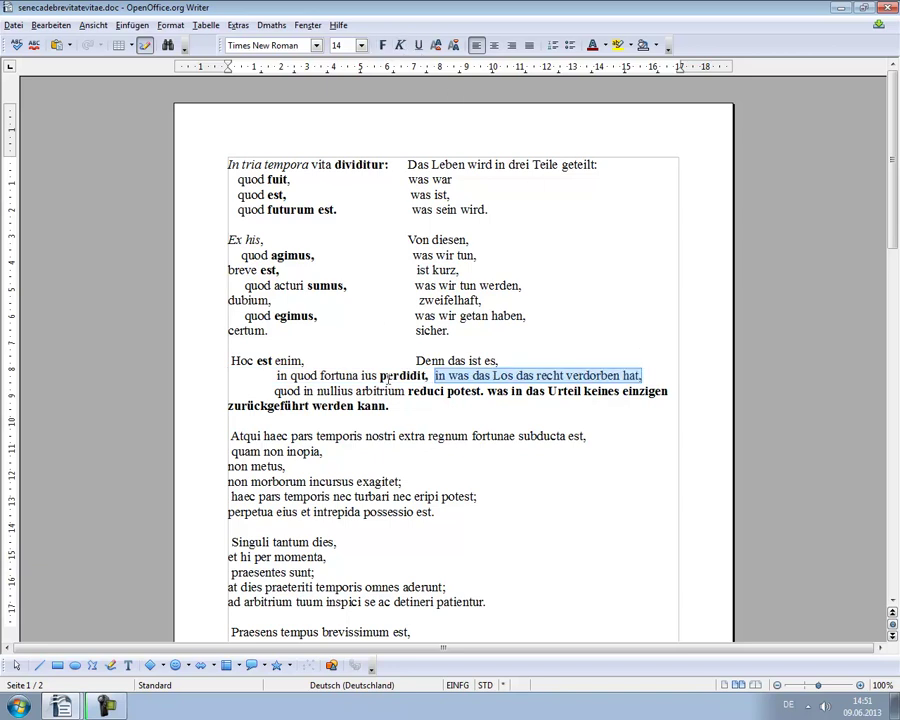
drag(487, 391, 669, 391)
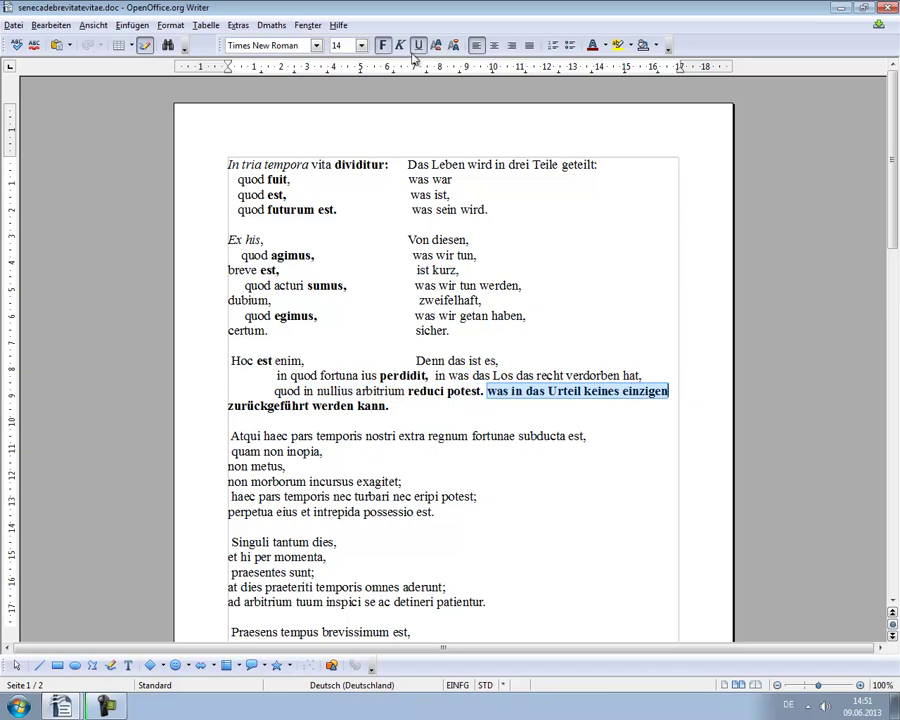
click(382, 45)
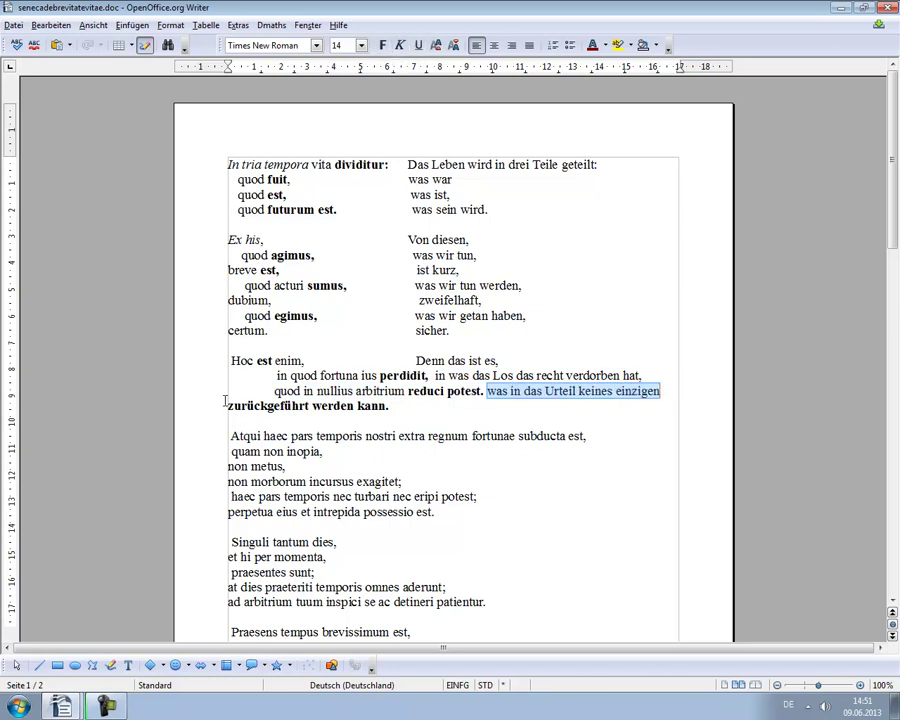
drag(227, 406, 245, 406)
drag(228, 406, 389, 406)
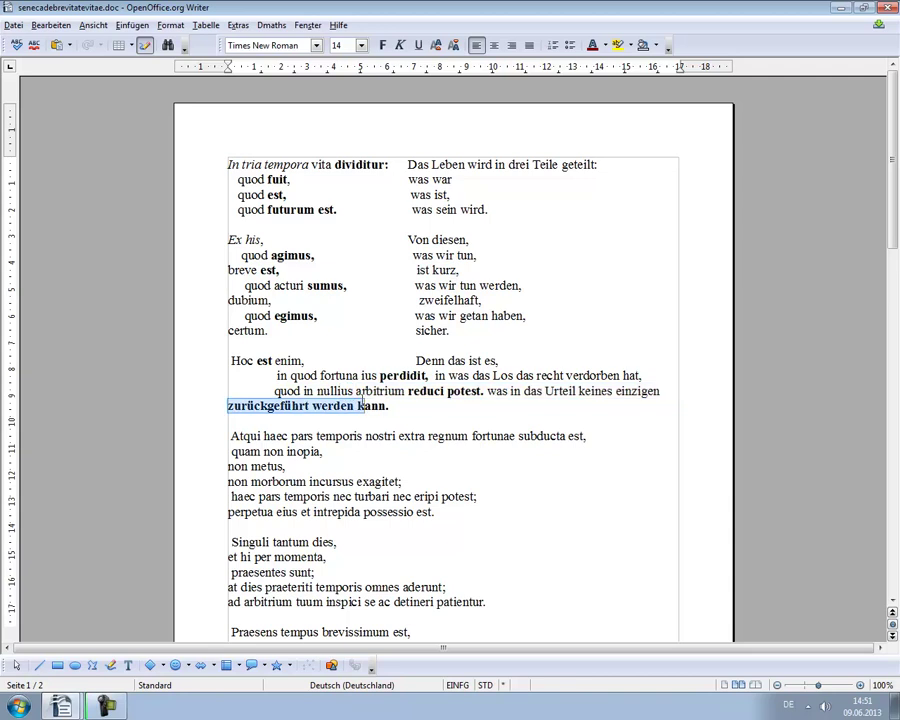
click(383, 46)
click(434, 413)
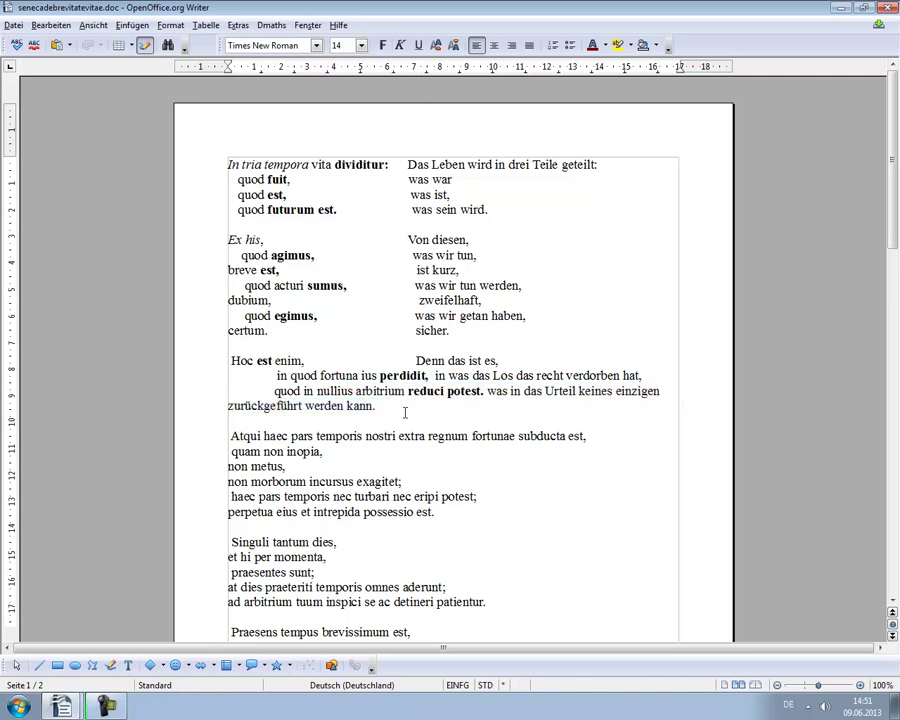
Reduce the indent of the 'in quod fortuna' and 'quod in nullius' lines to match
click(256, 376)
key(Delete)
key(Delete)
key(Delete)
key(Delete)
key(Delete)
key(Delete)
key(Delete)
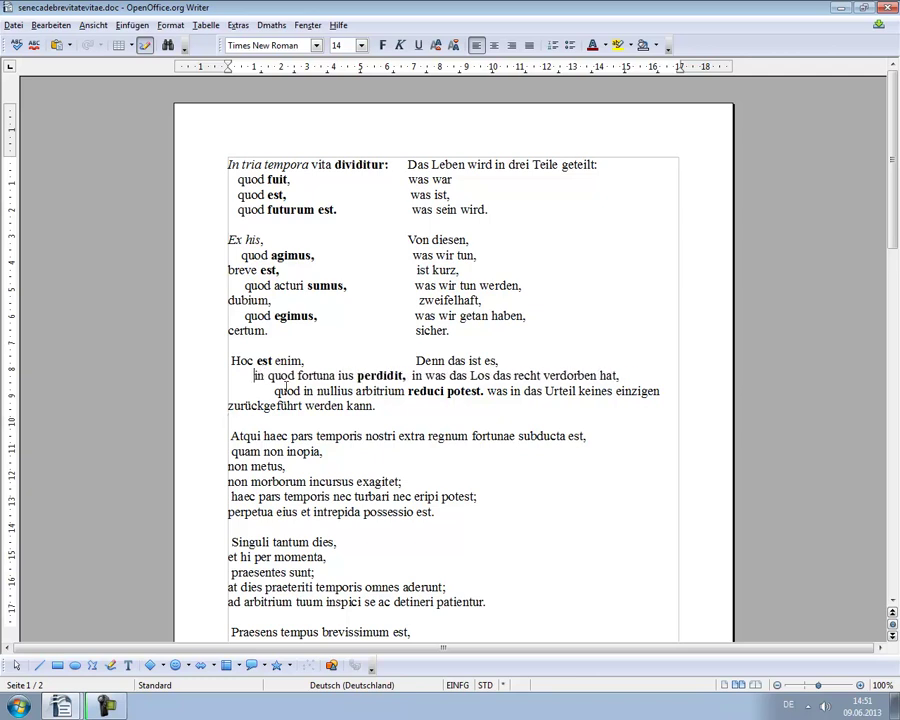
click(412, 376)
click(266, 381)
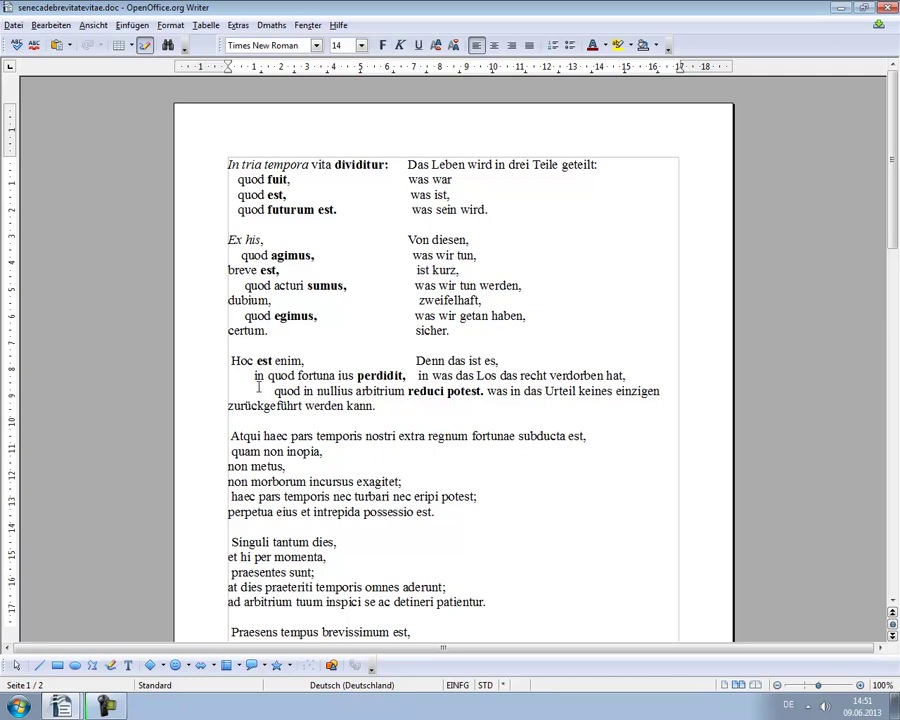
key(BackSpace)
key(BackSpace)
key(BackSpace)
key(BackSpace)
key(BackSpace)
key(BackSpace)
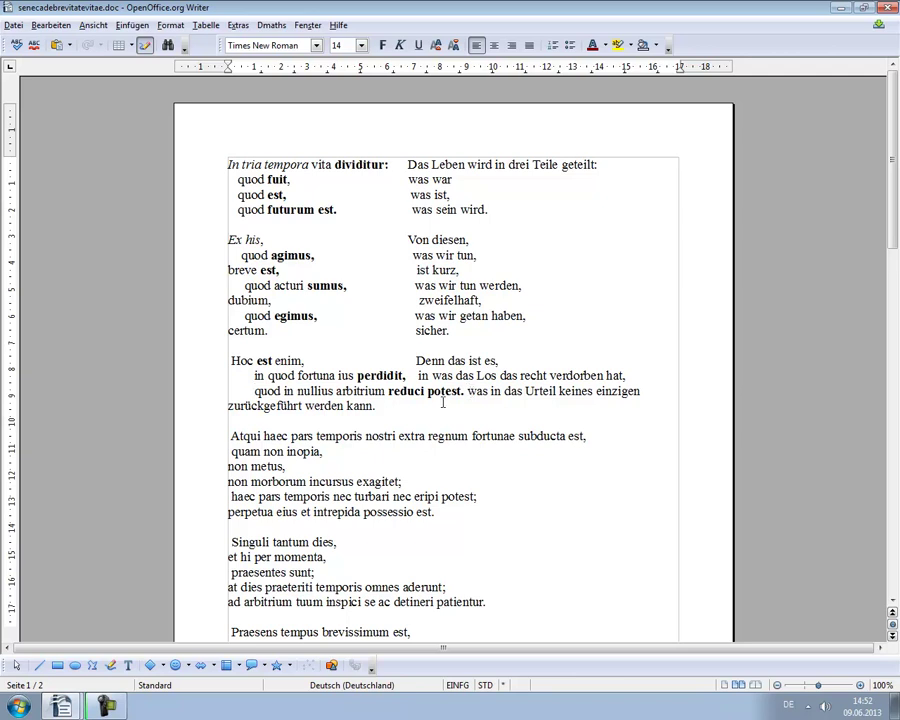
Restore the missing 'z' at the start of 'zurückgeführt'
key(ctrl+f)
click(228, 406)
key(Delete)
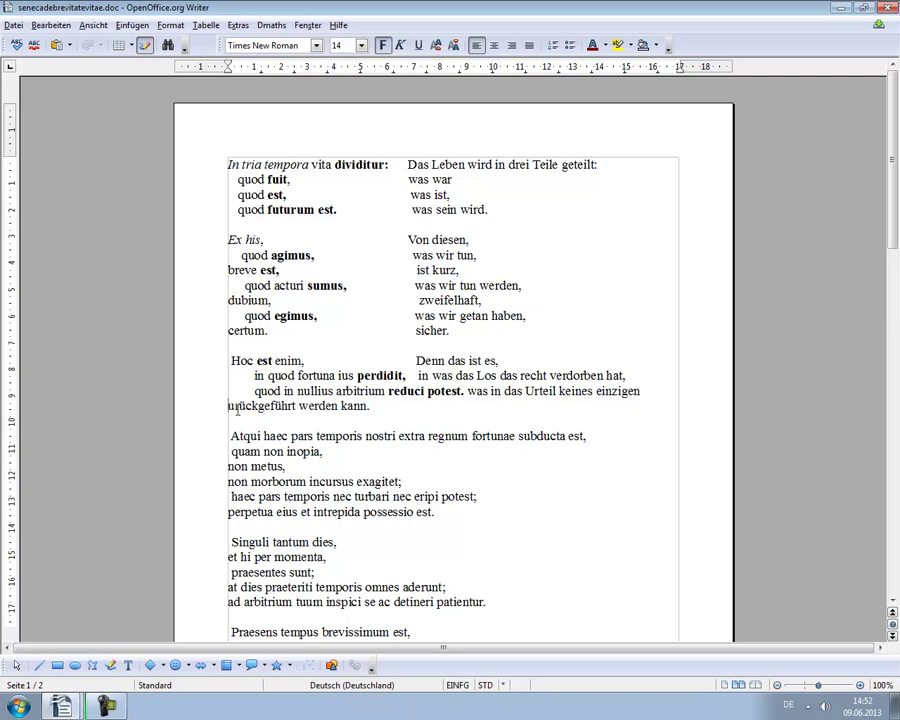
text(z)
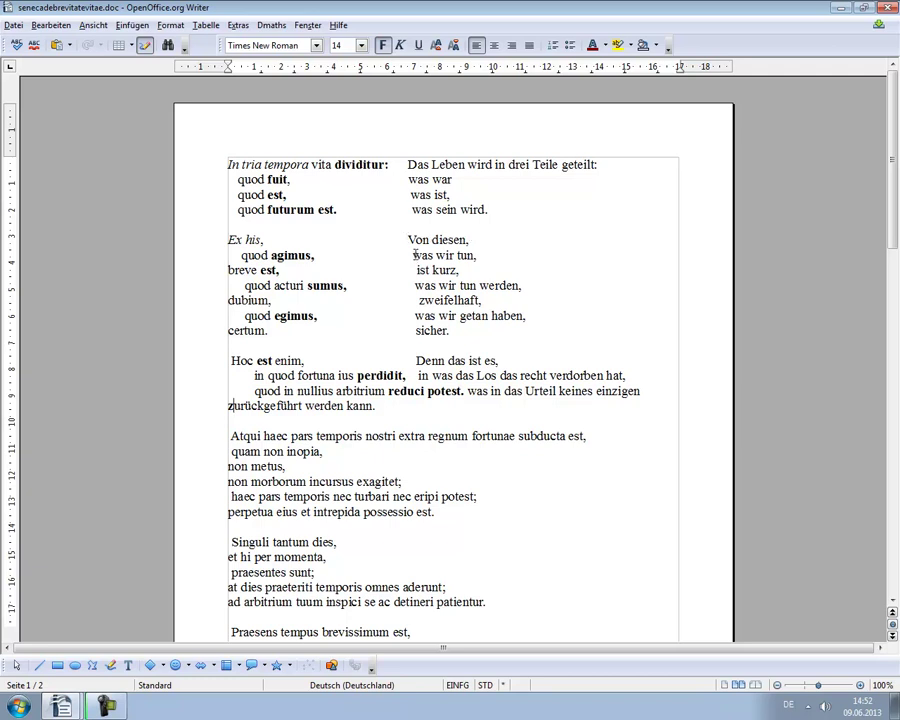
Check the German translations 'was wir tun werden', 'zweifelhaft', 'was wir getan haben' and 'sicher.'
mouse_move(413, 255)
mouse_down()
mouse_move(479, 257)
mouse_move(440, 286)
mouse_move(519, 286)
mouse_up()
click(460, 270)
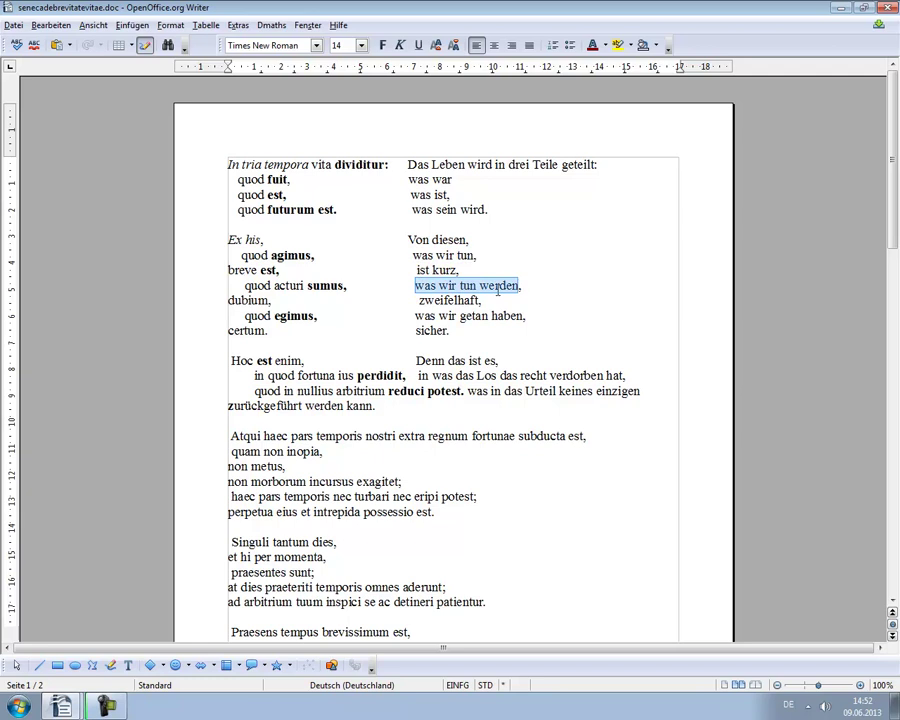
drag(413, 300, 481, 300)
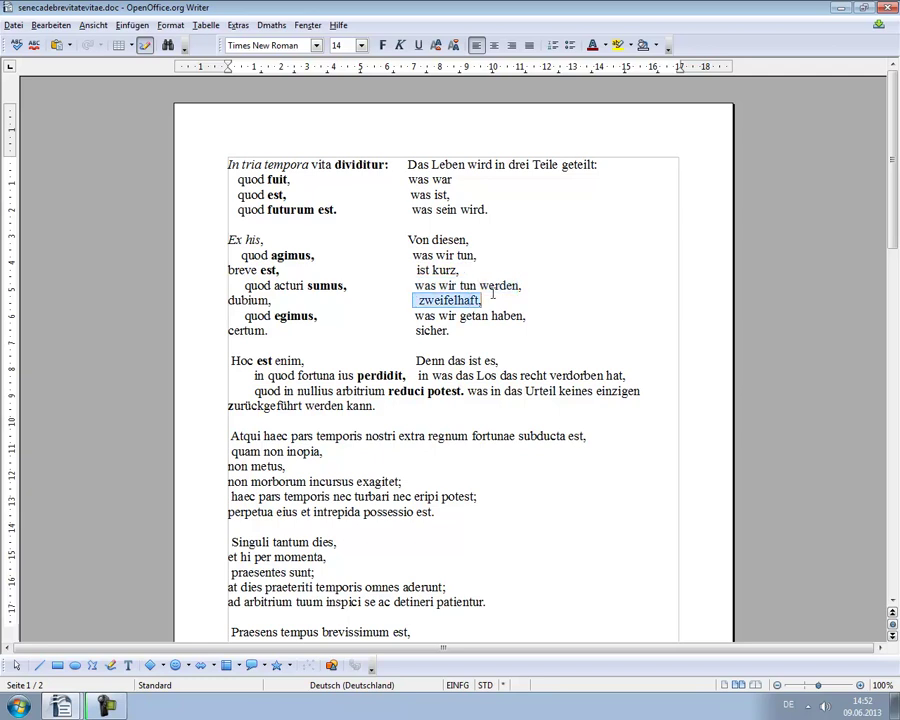
click(492, 296)
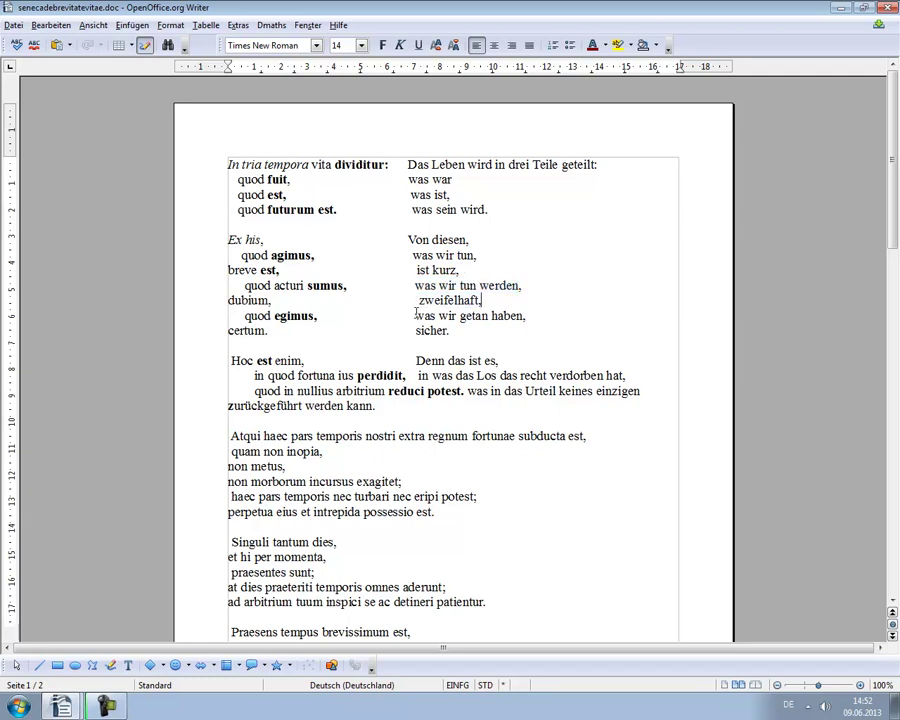
drag(415, 315, 526, 315)
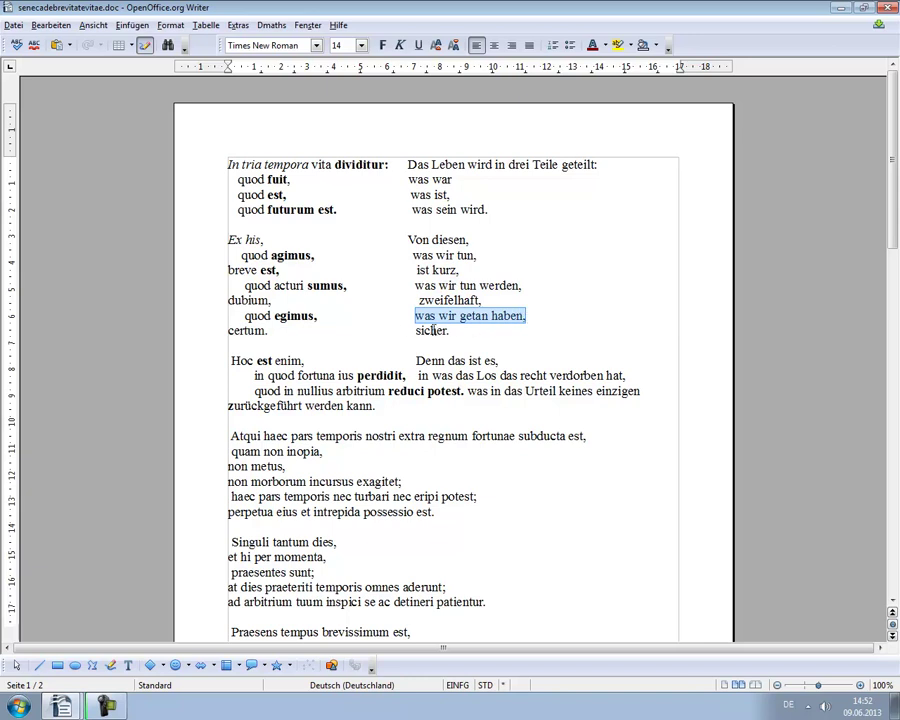
drag(414, 330, 458, 330)
click(458, 335)
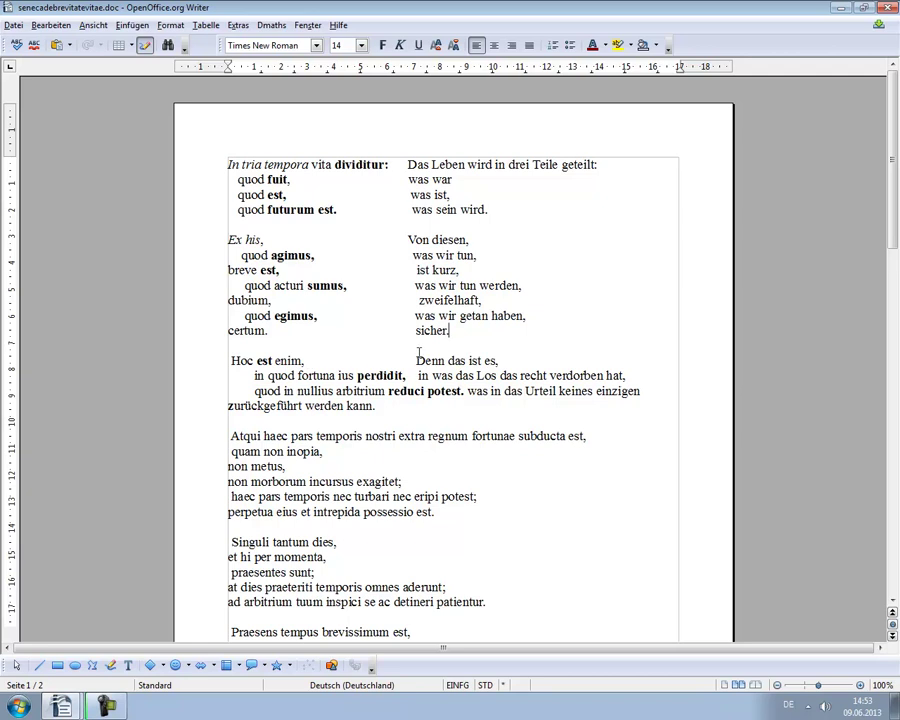
Capitalize 'recht' to 'Recht' in 'in was das Los das Recht verdorben hat,'
drag(447, 360, 466, 360)
click(415, 378)
click(519, 376)
key(Delete)
text(R)
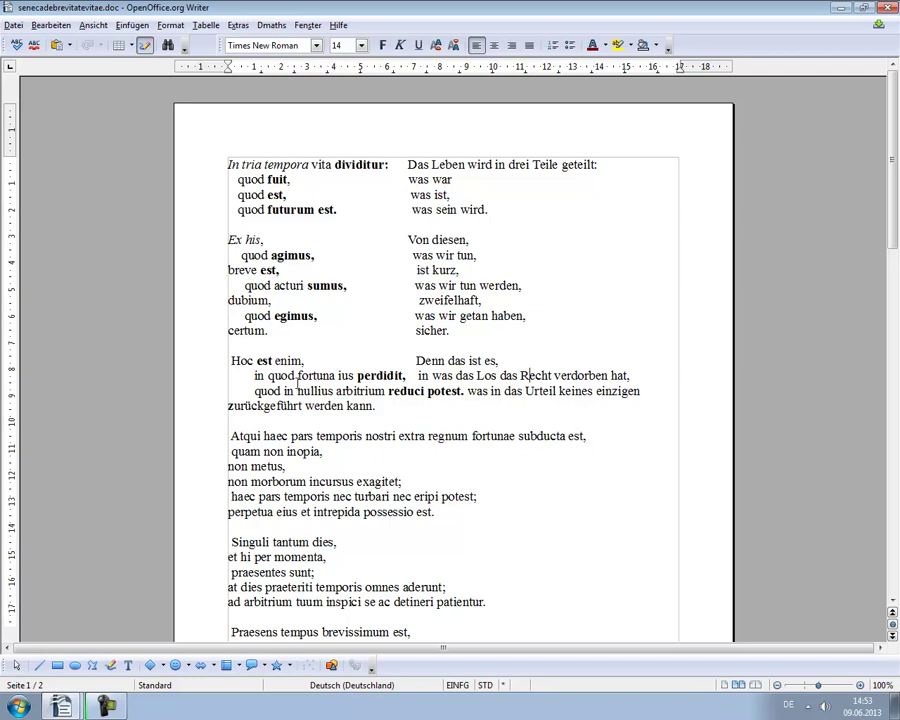
Italicize the Latin nouns fortuna, ius and arbitrium
drag(298, 376, 335, 376)
click(399, 45)
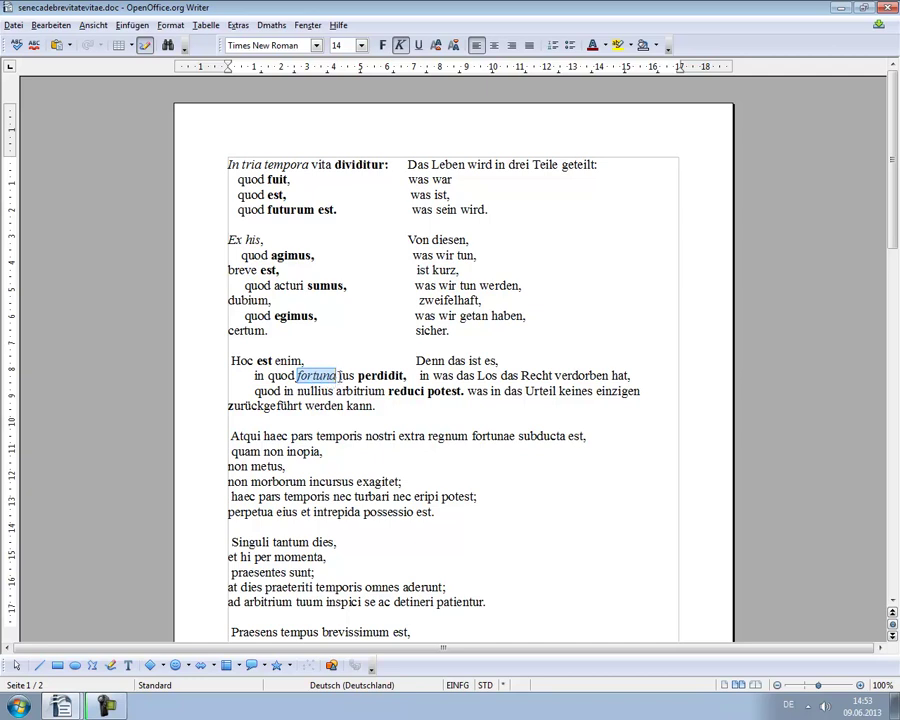
drag(339, 376, 355, 376)
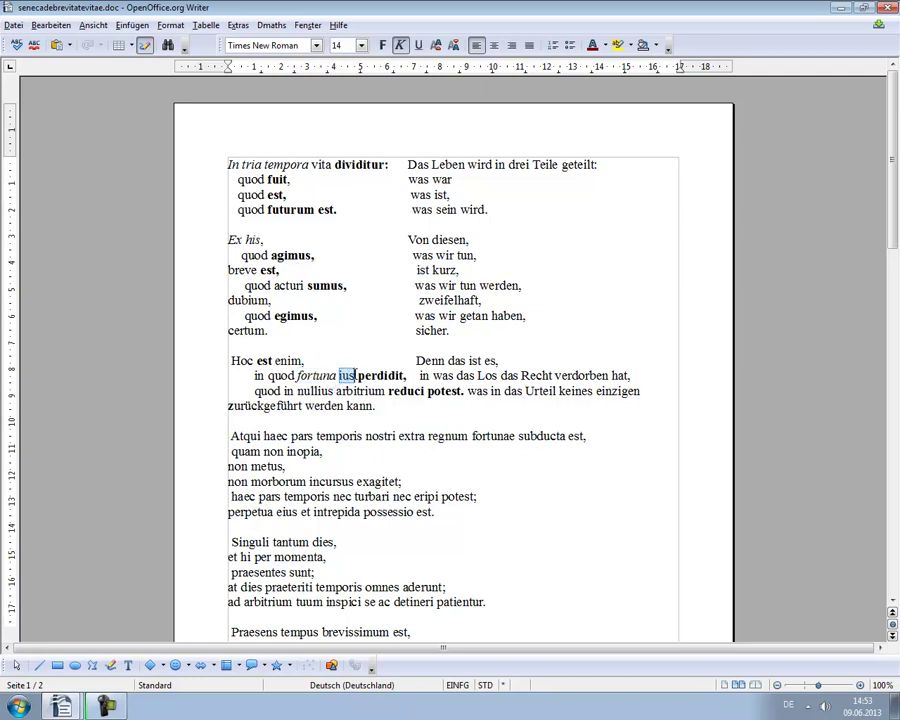
click(401, 46)
drag(336, 391, 384, 391)
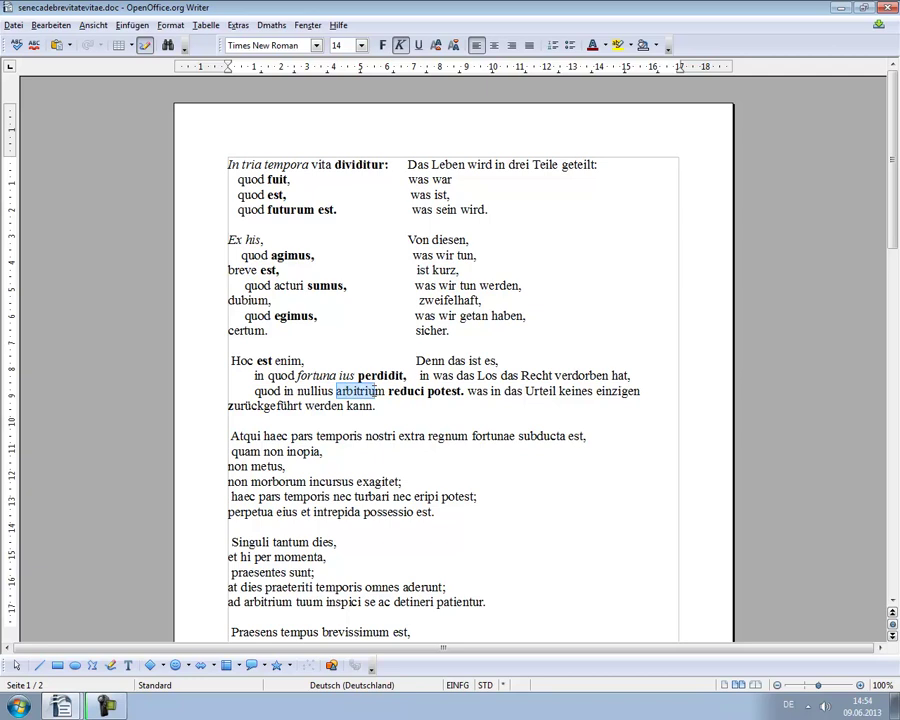
click(400, 45)
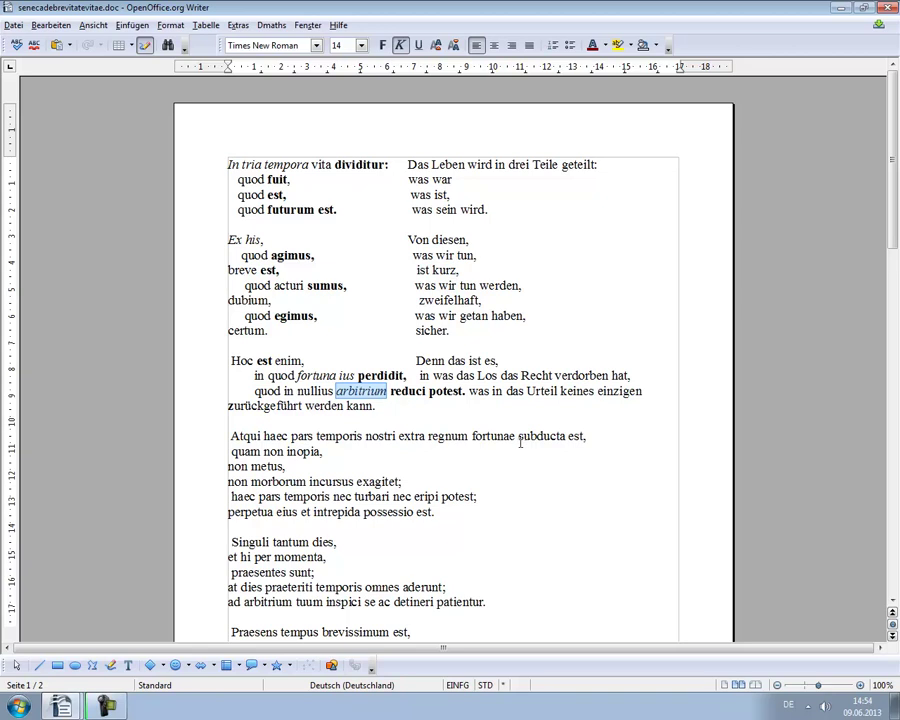
Bold subducta est, exagitet and nec turbari nec eripi potest, then select possessio est
drag(519, 437, 607, 436)
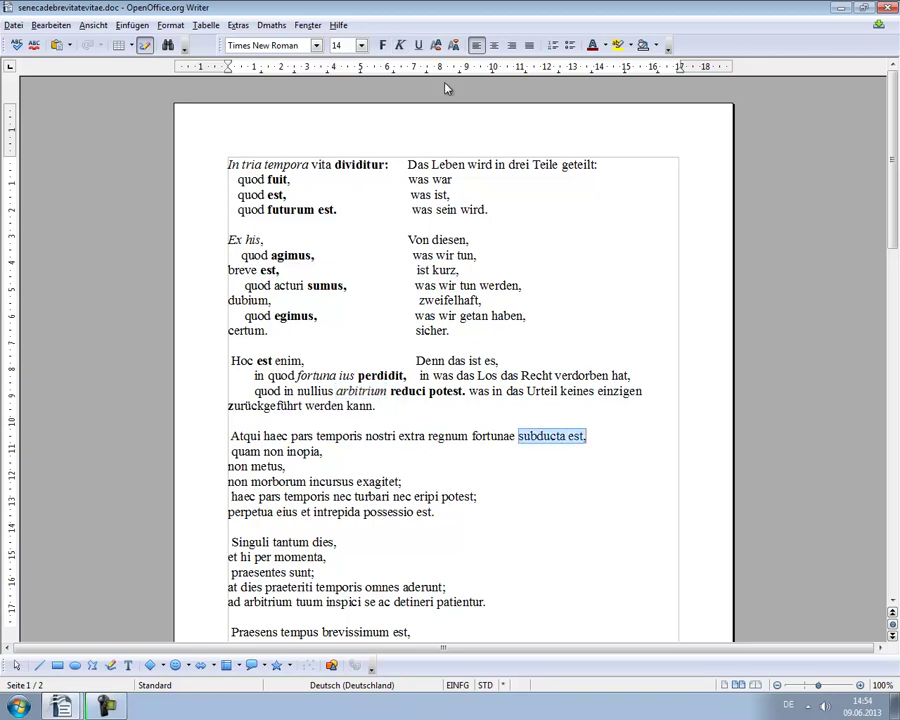
key(ctrl+f)
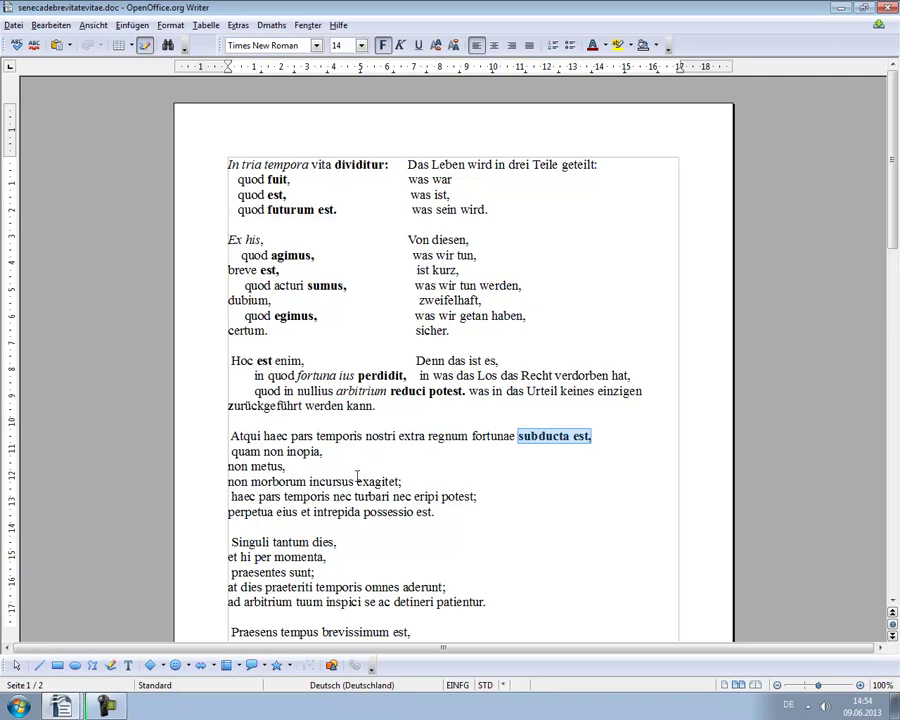
drag(357, 481, 401, 482)
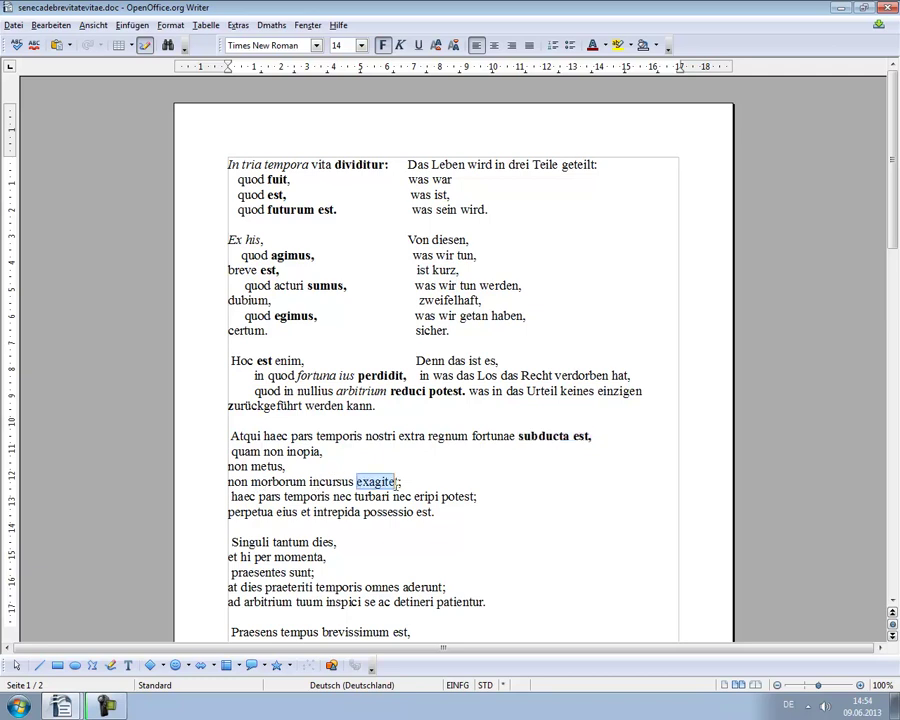
key(ctrl+b)
drag(441, 497, 477, 497)
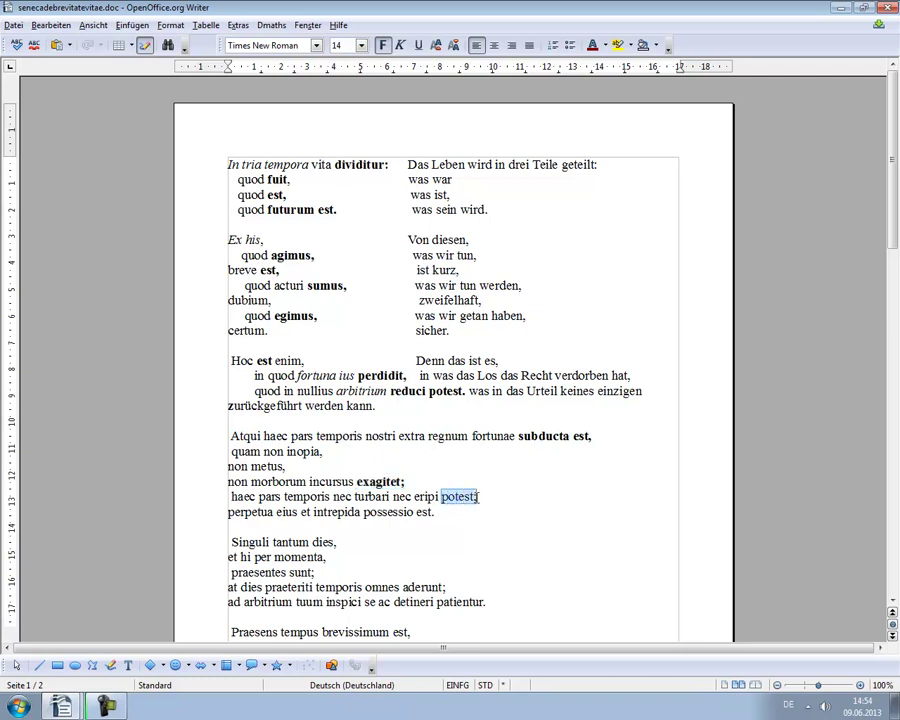
key(ctrl+b)
drag(333, 497, 437, 497)
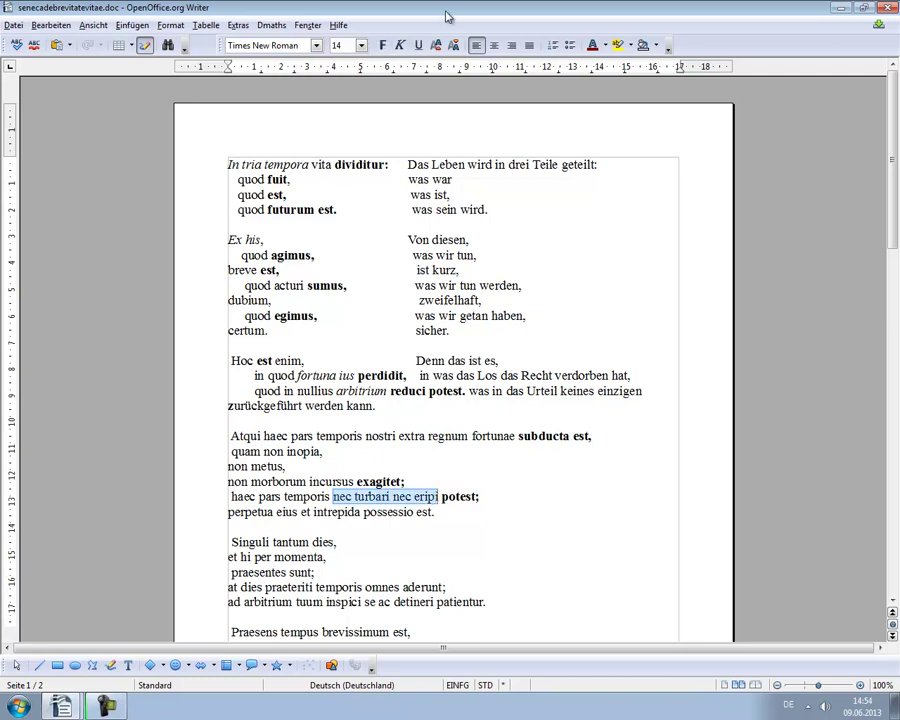
key(ctrl+b)
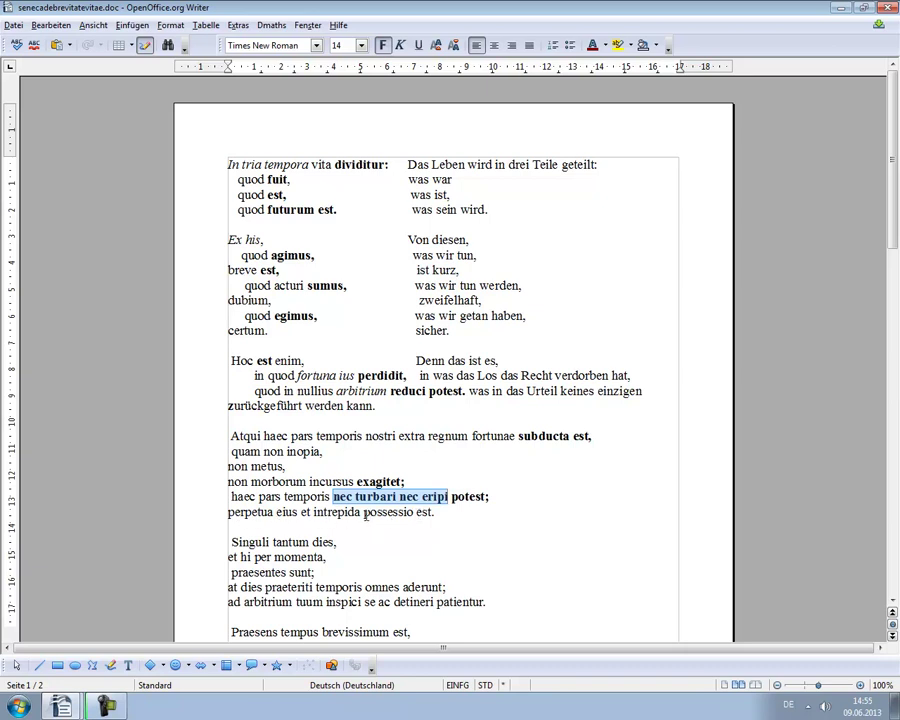
drag(364, 513, 432, 512)
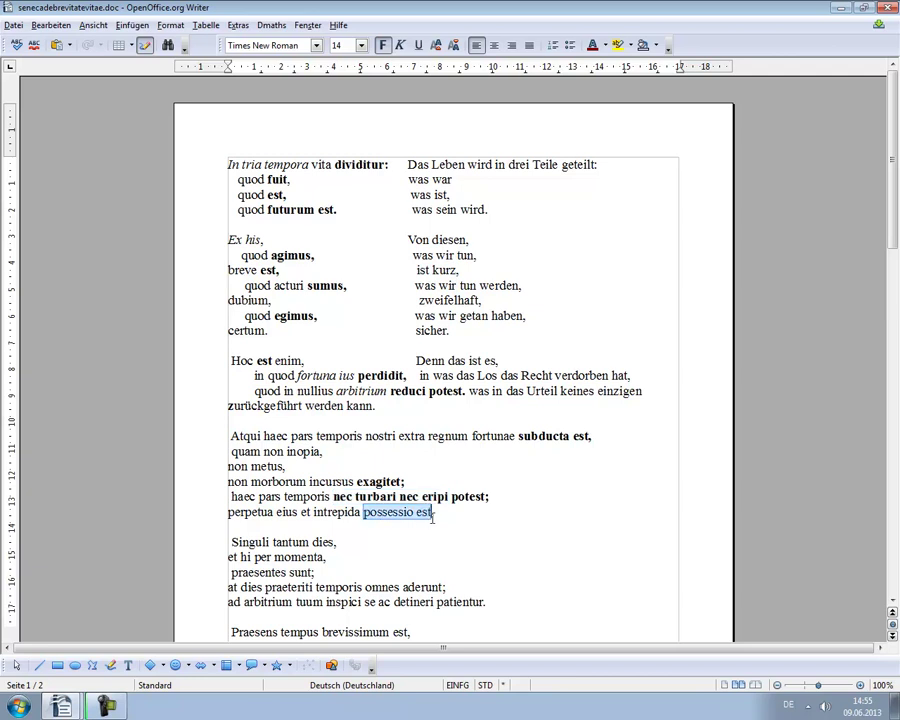
Make possessio est bold
click(383, 45)
scroll(377, 446, down, 1)
scroll(377, 446, down, 2)
scroll(377, 446, down, 2)
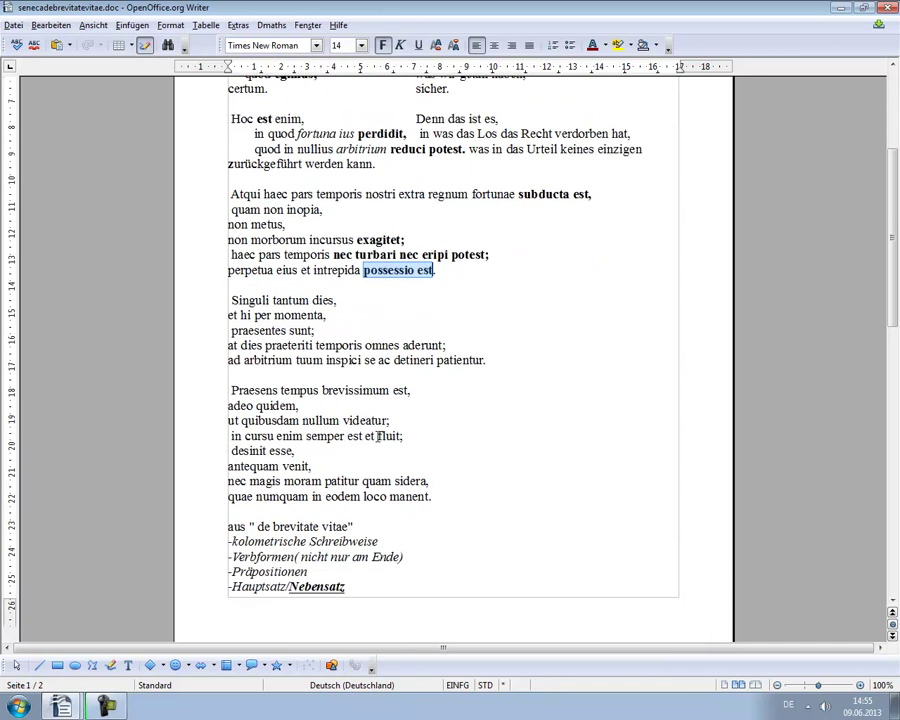
scroll(379, 436, up, 1)
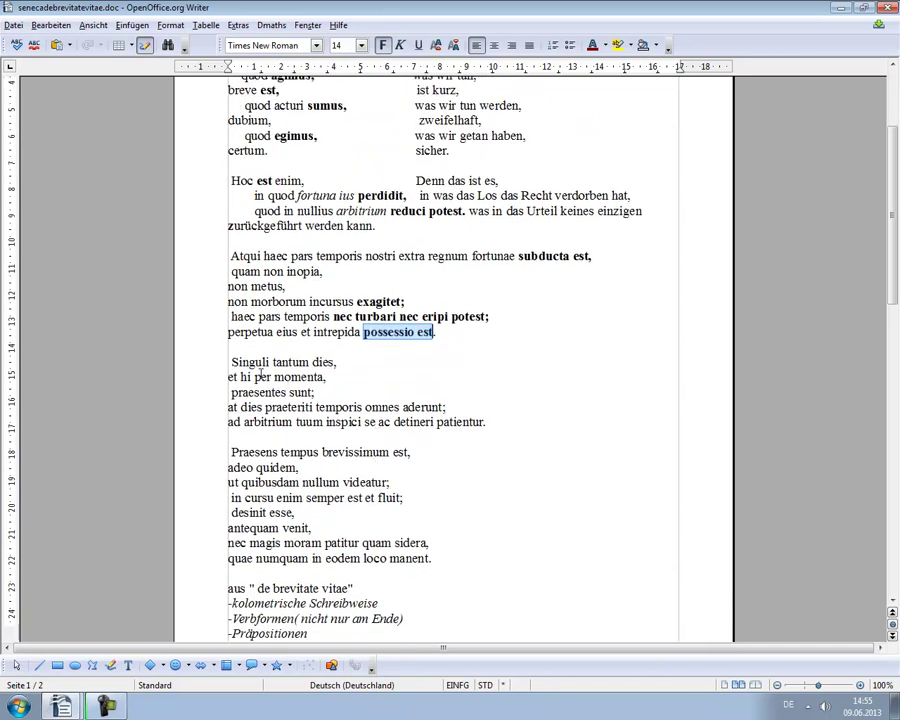
scroll(308, 314, up, 1)
scroll(308, 305, up, 1)
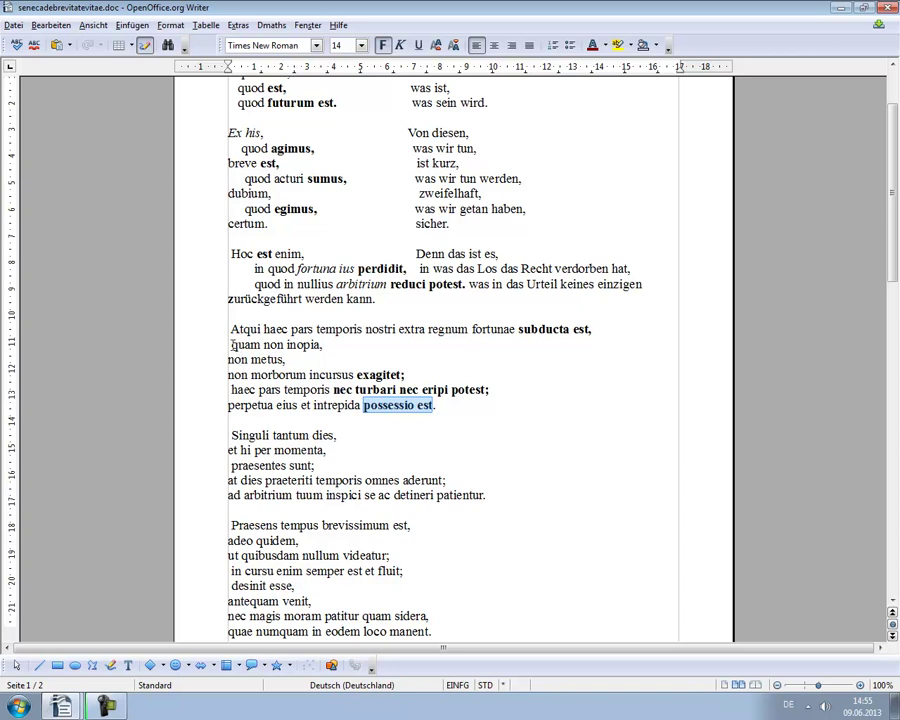
Indent the quam non inopia line and make the haec pars line start flush left
click(232, 344)
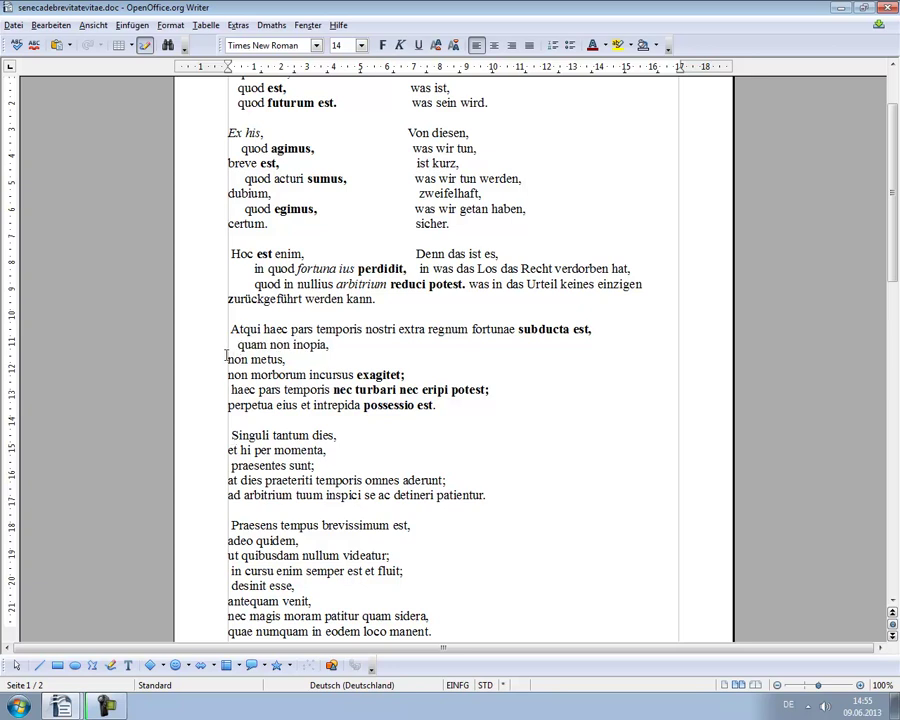
mouse_move(229, 359)
mouse_down()
mouse_move(241, 359)
mouse_move(236, 374)
mouse_up()
key(Down)
key(BackSpace)
key(Delete)
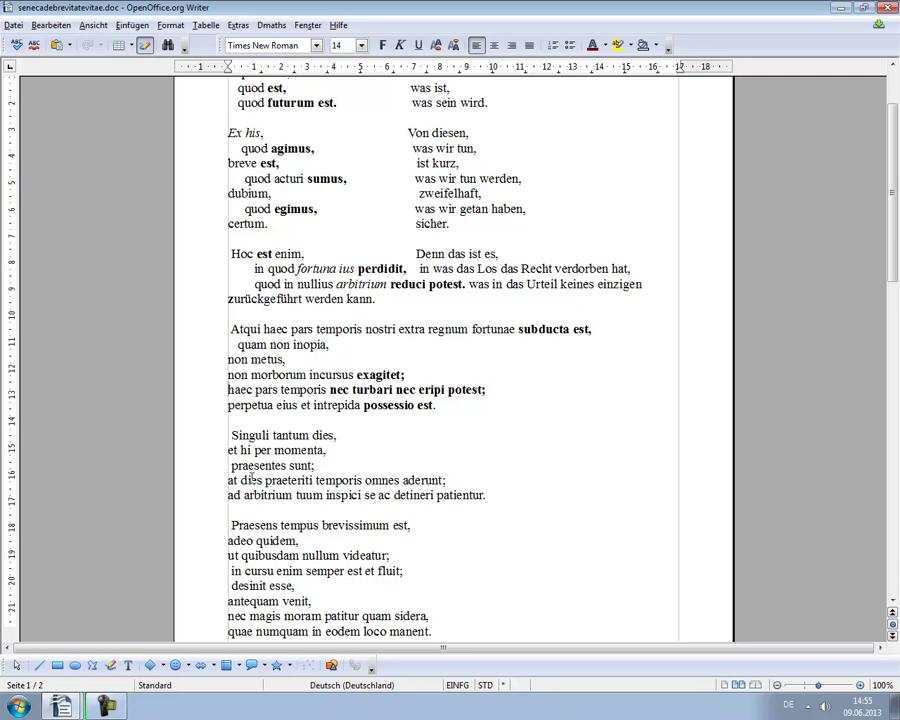
Add empty lines after exagitet;, potest; and possessio est
click(405, 375)
key(Return)
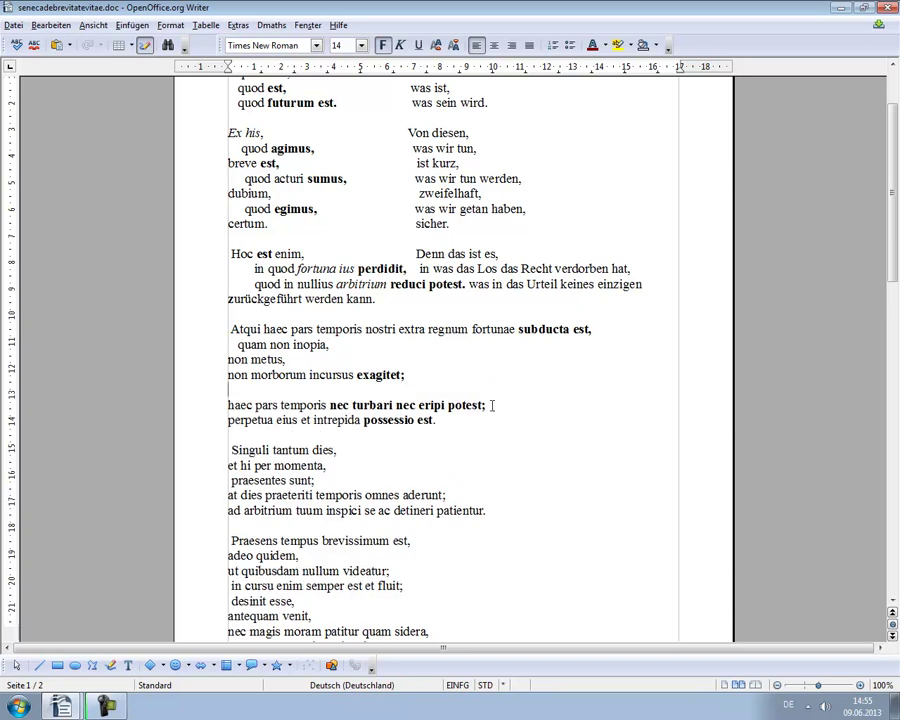
key(Return)
click(441, 436)
key(Return)
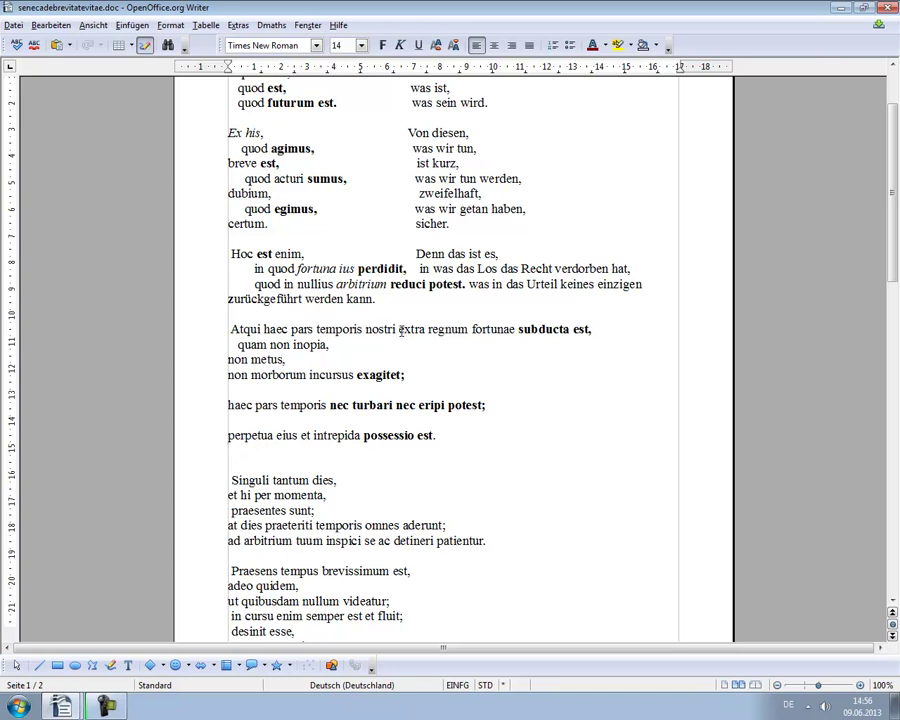
Underline the phrase extra regnum in the Atqui line
drag(399, 331, 468, 330)
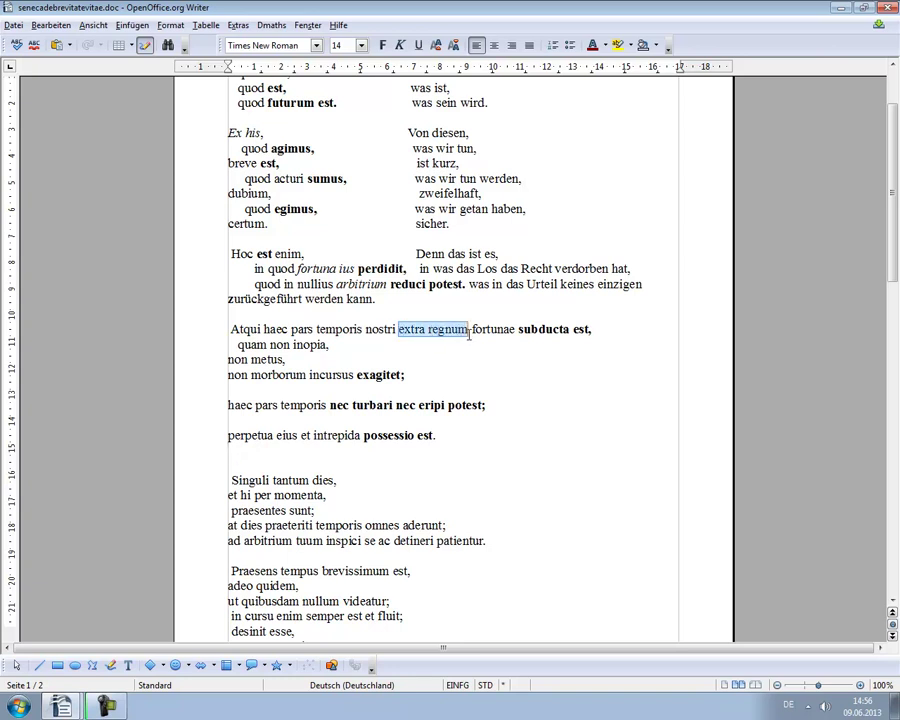
click(420, 46)
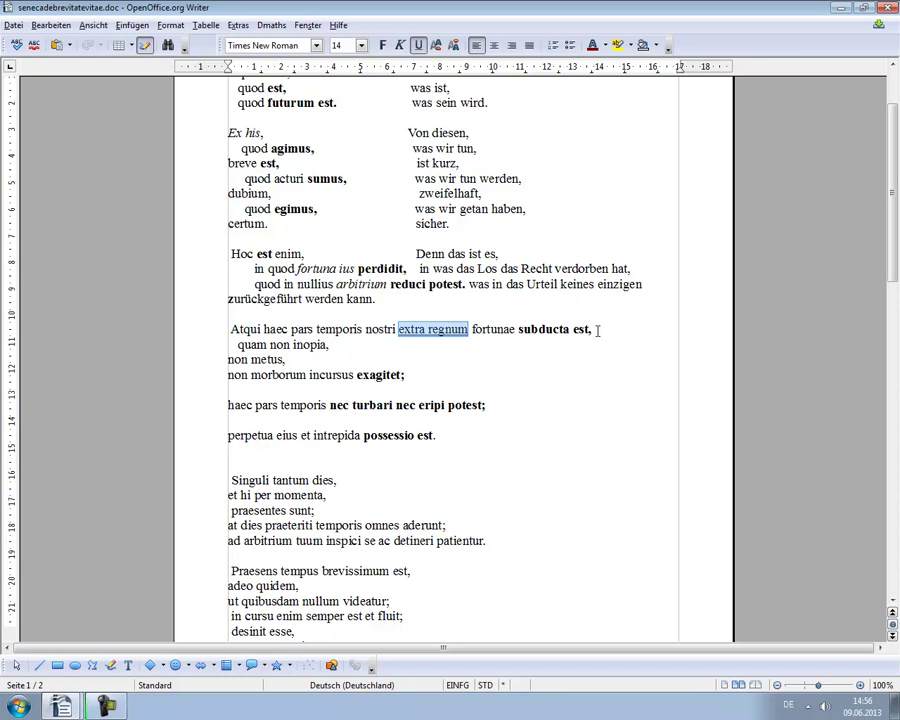
click(598, 332)
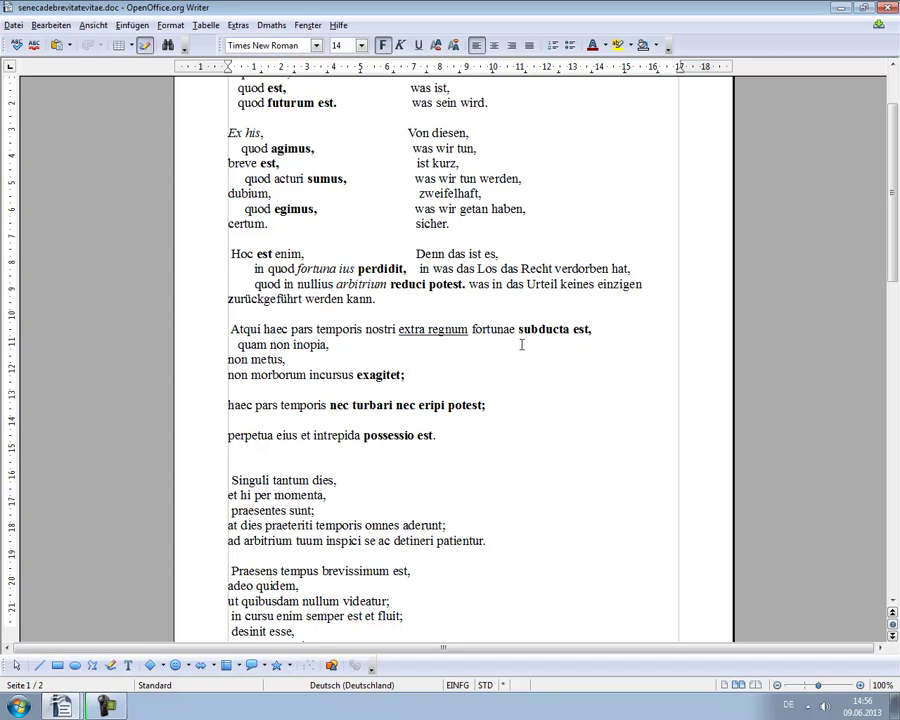
Add a non-bold German line 'Und dieser Teil unsere Zeit ...st entzogen worden' below the Atqui line
key(Return)
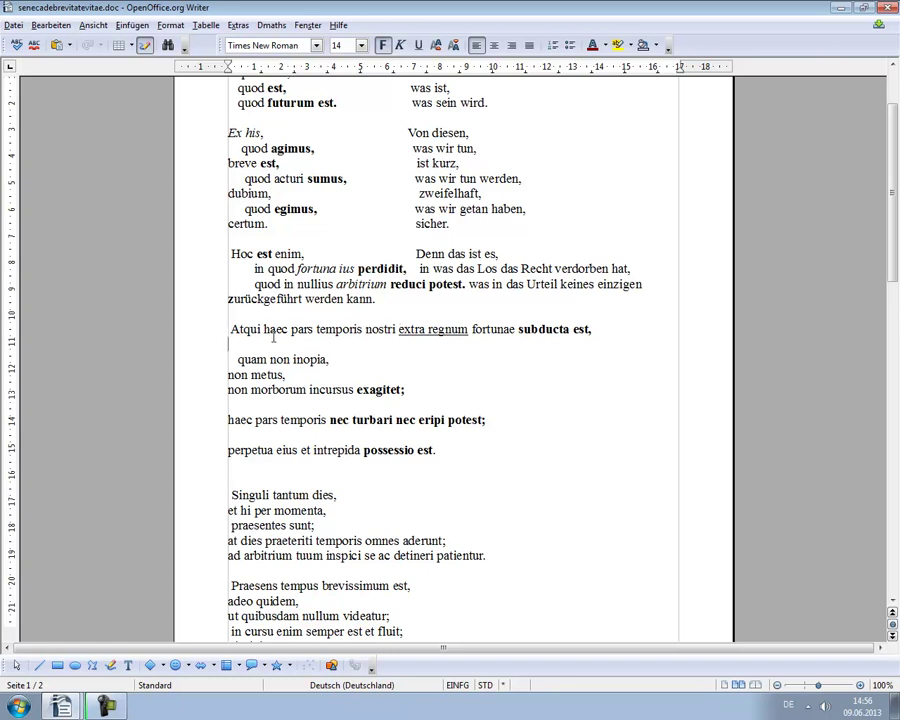
text(Und dieser Teil unsere Zeit)
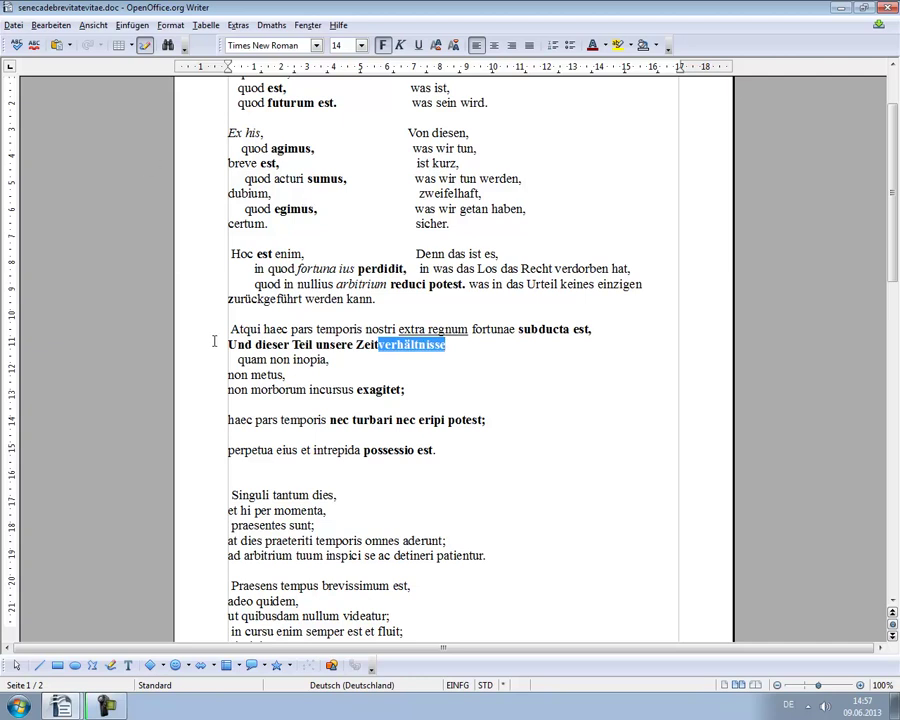
drag(222, 344, 410, 340)
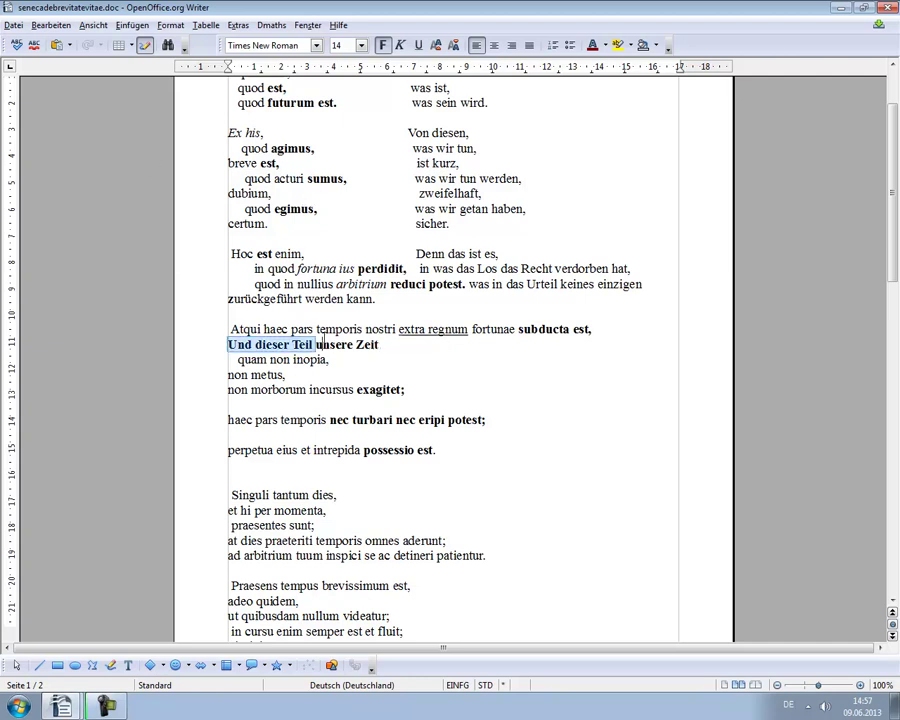
click(382, 45)
click(396, 350)
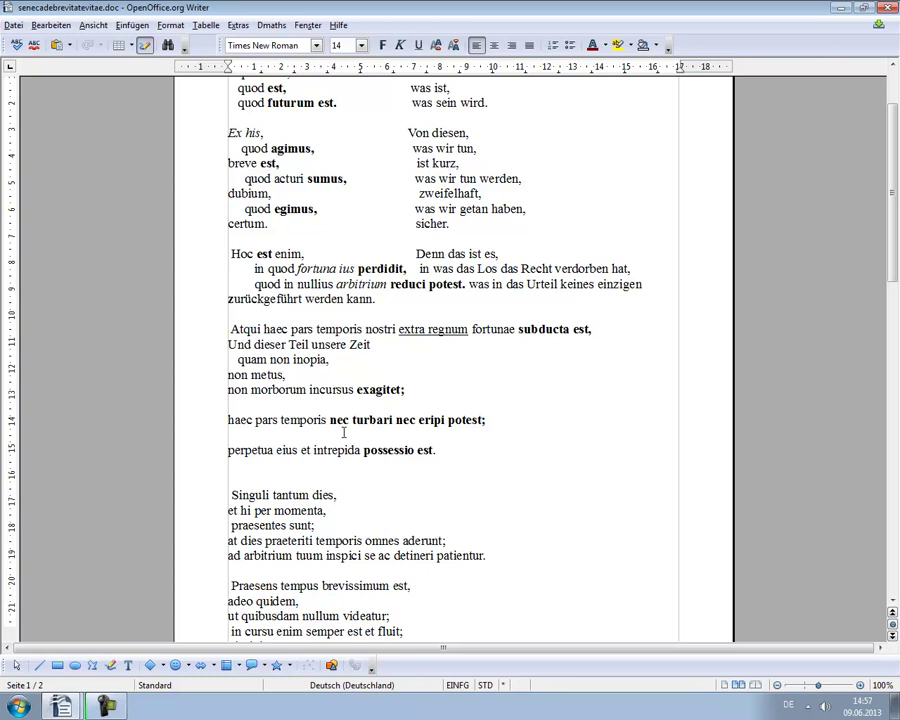
text( ist entzogen worden)
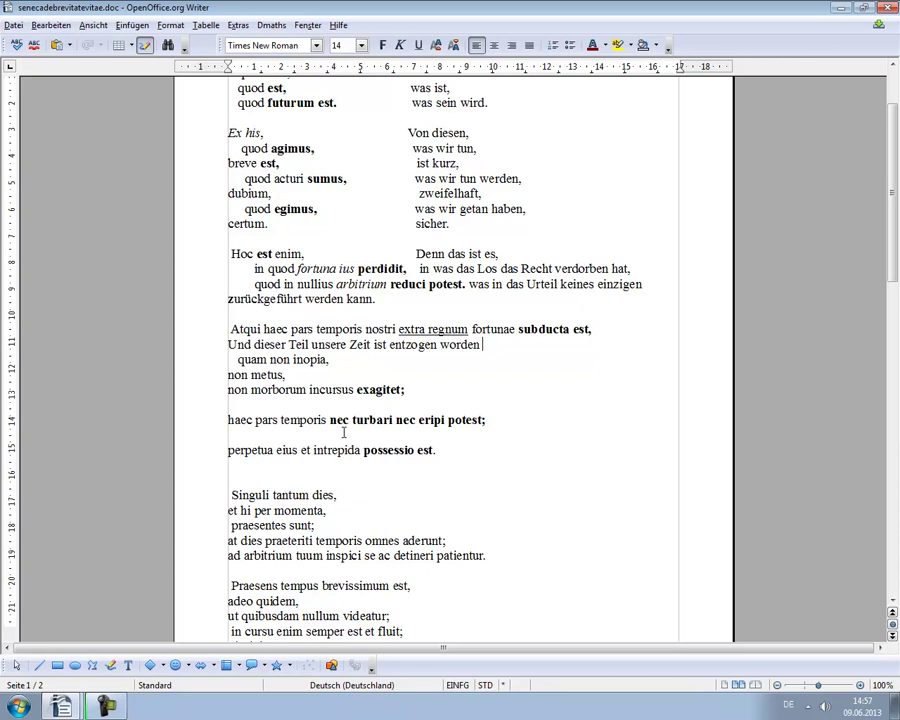
Extend it with 'aus dem Herrschaftsbereich des Schicksals' and add an empty line after 'quam non inopia,'
text(aus dem herrschaftsbereich)
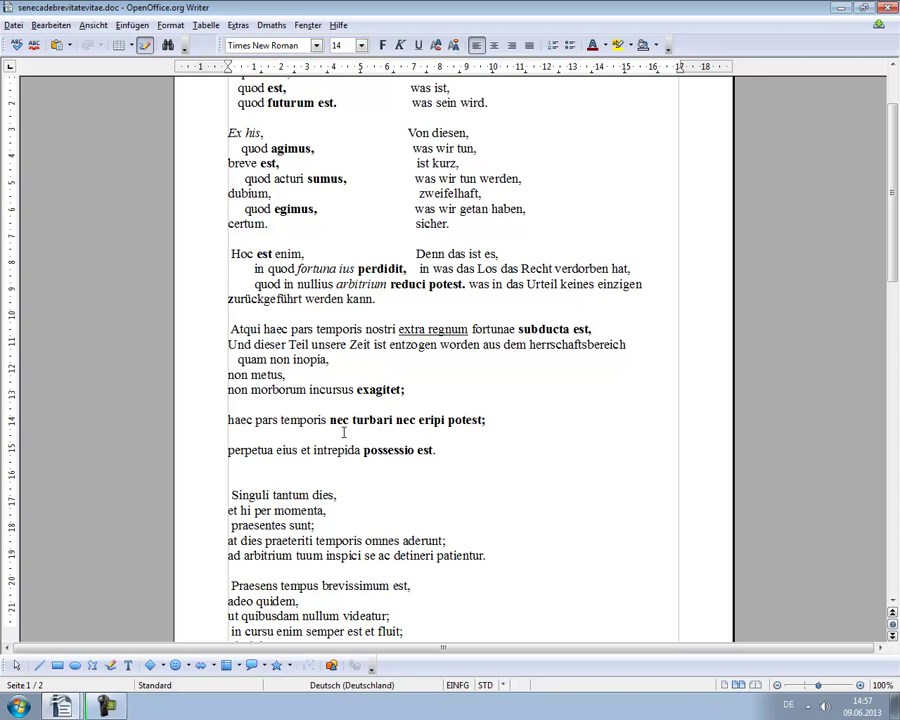
text(des Schicksals)
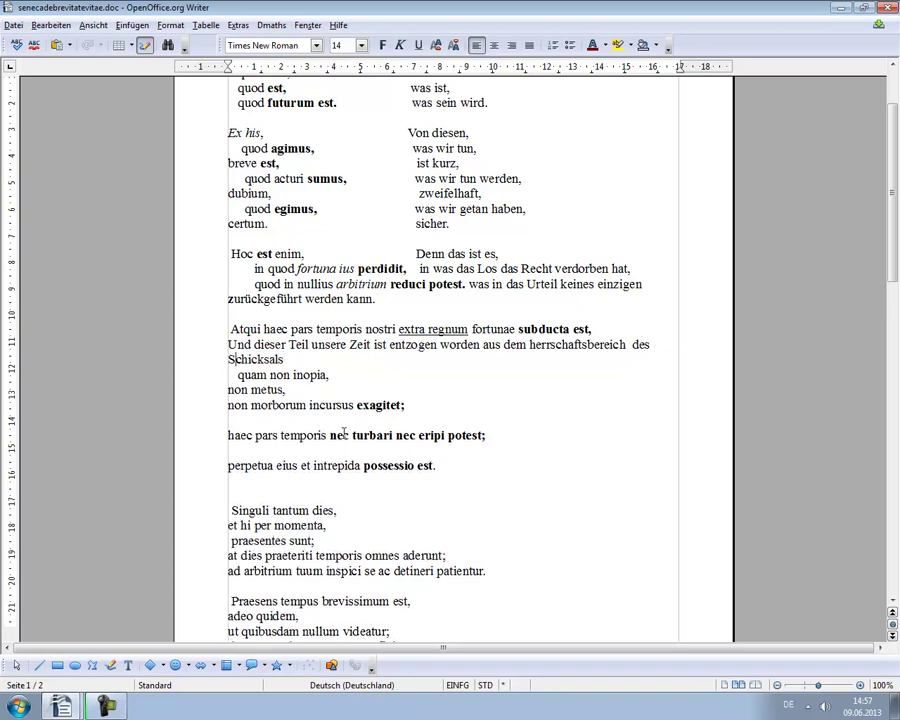
key(Delete)
text(H)
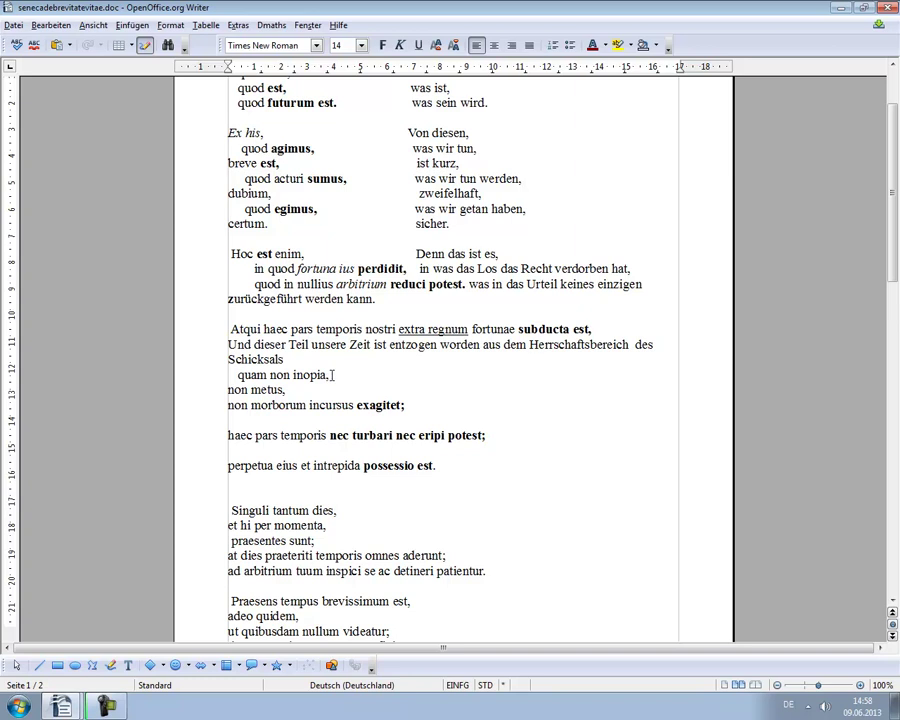
click(332, 374)
key(Return)
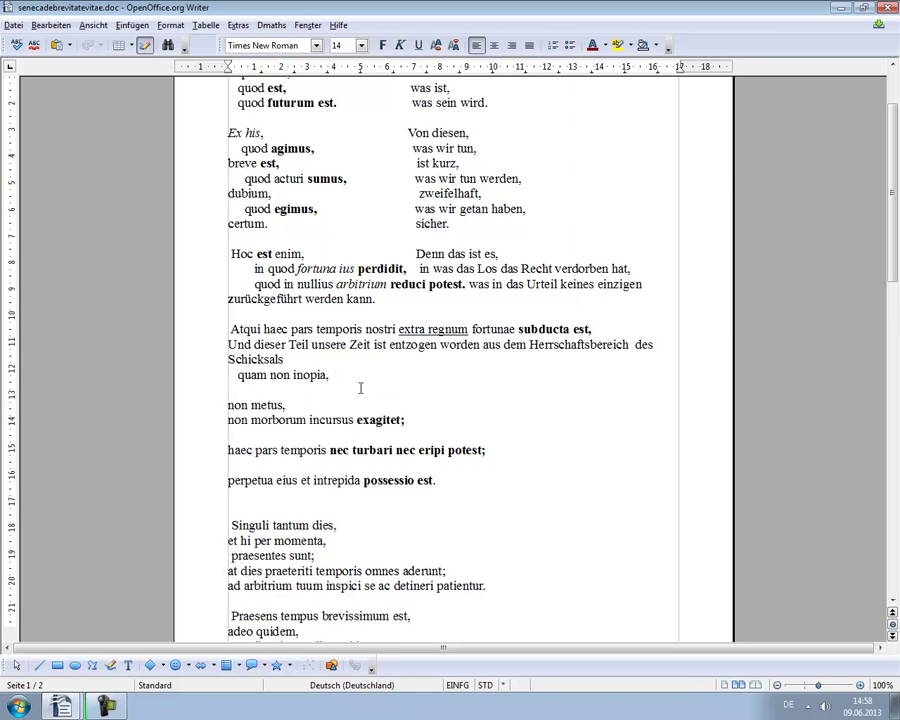
Add German lines 'nicht Mangel' and 'nicht Furcht,' under quam non inopia, and non metus,
click(298, 406)
key(Return)
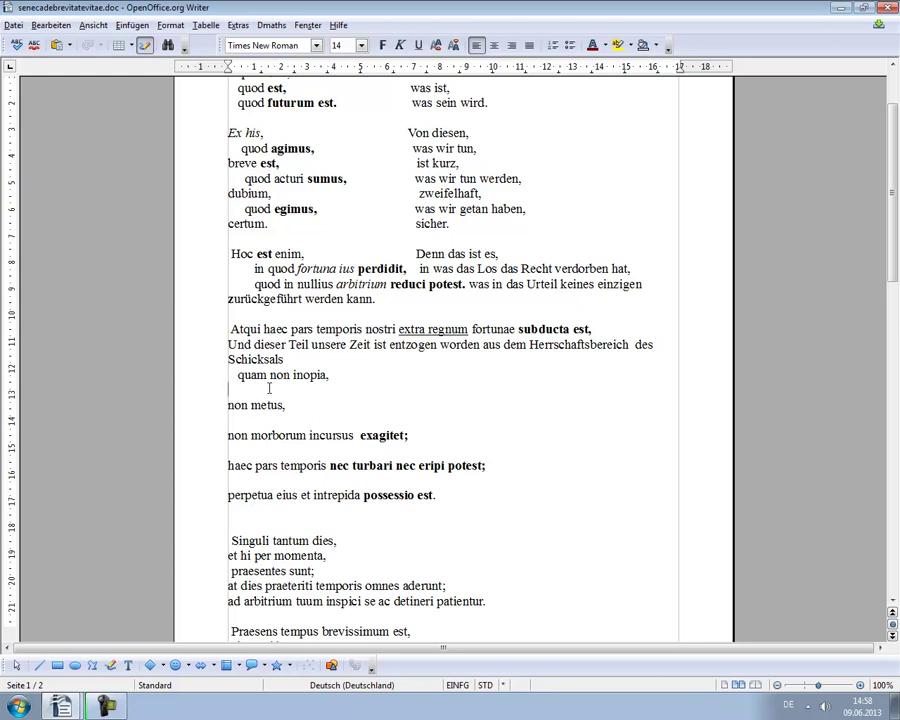
key(Up)
key(Up)
key(Up)
text(nicht Mangel )
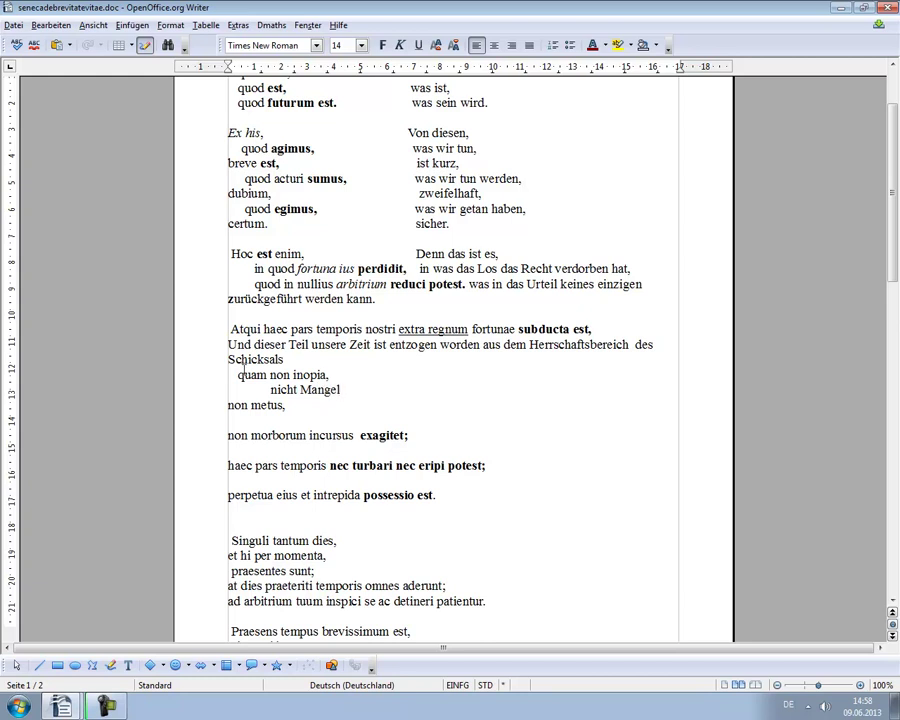
text(non metus, nicht Furcht)
text(,)
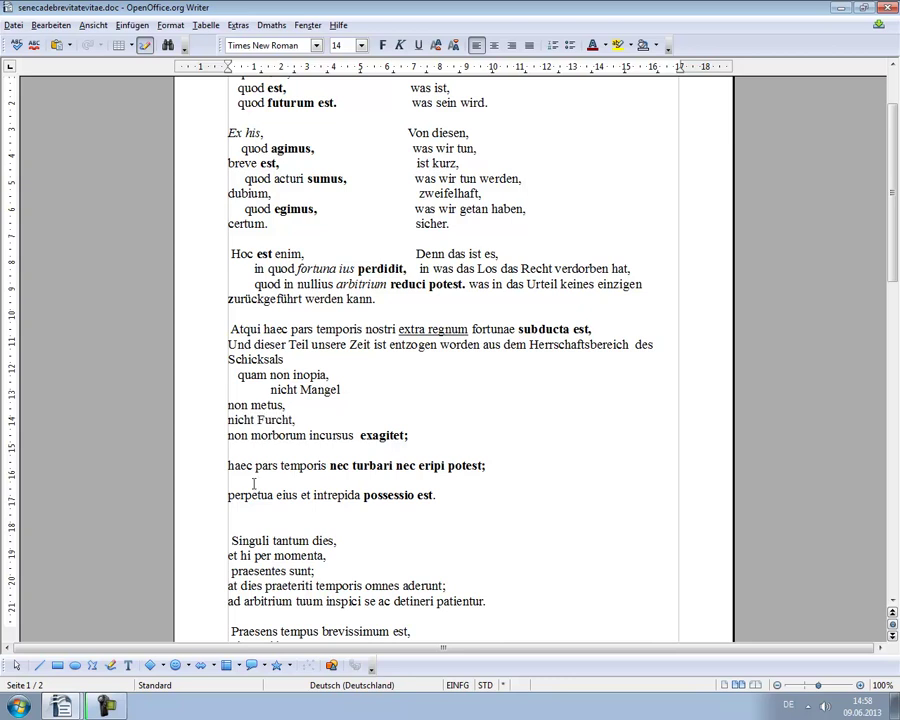
Type bold 'nicht plötzliche krankheiten' below exagitet;, fixing the 'plötzöiche' typo
click(243, 449)
text(nicht )
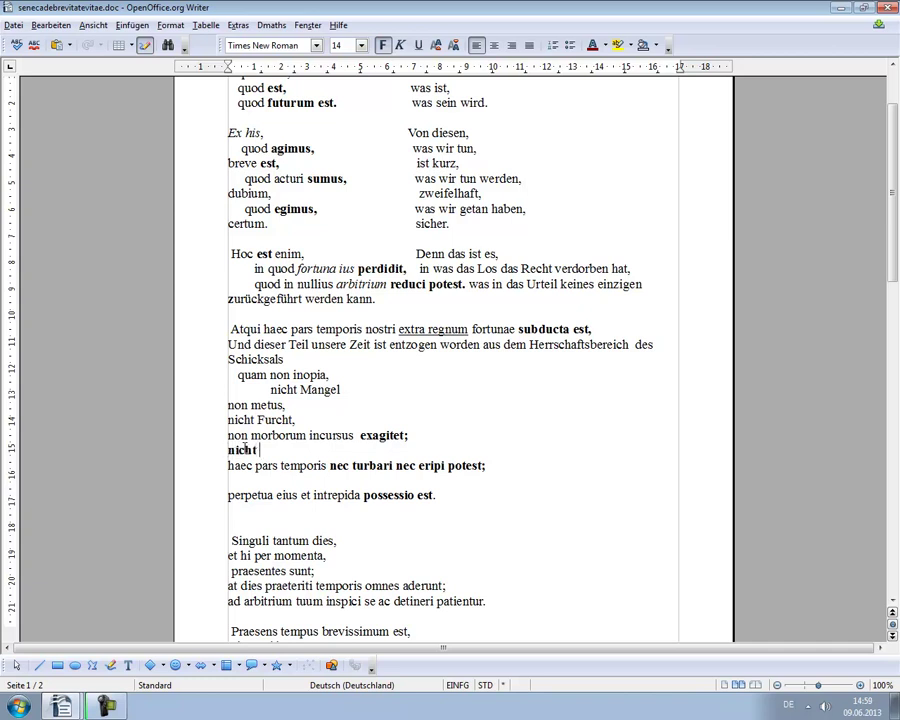
text(plötzöiche krankheiten)
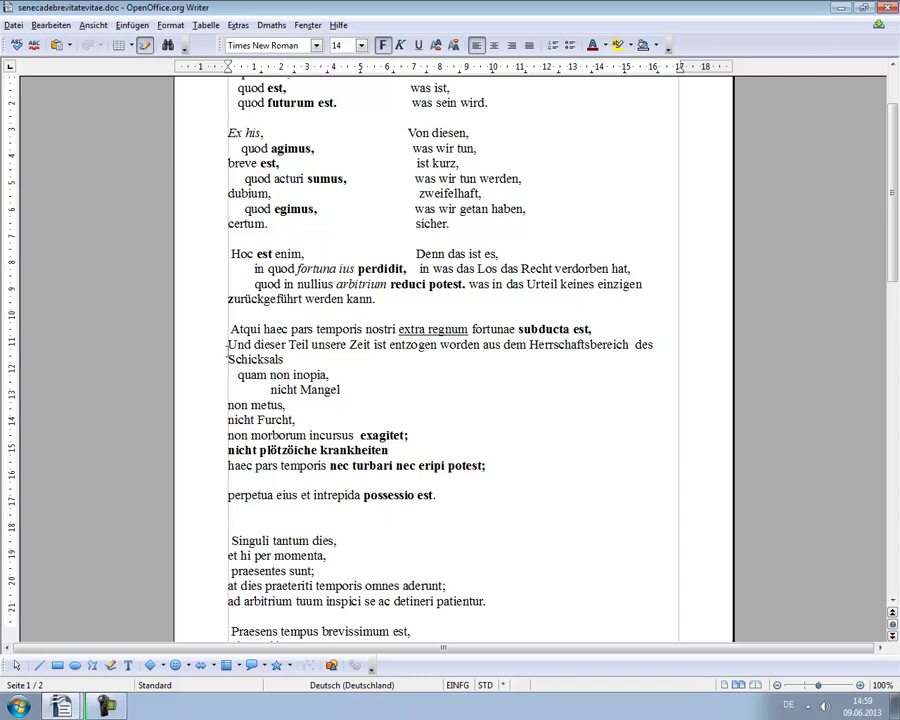
click(288, 450)
key(Delete)
text(l)
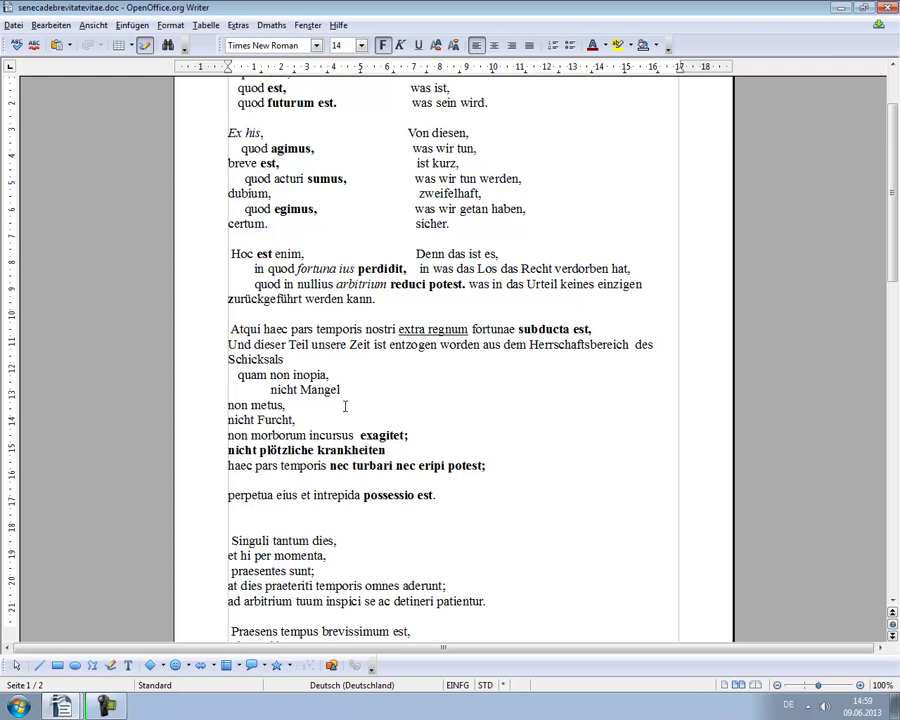
key(ctrl+Right)
Capitalize Krankheiten, unbold the line and append 'beunruhigt;'
key(Delete)
text(K)
drag(229, 451, 390, 451)
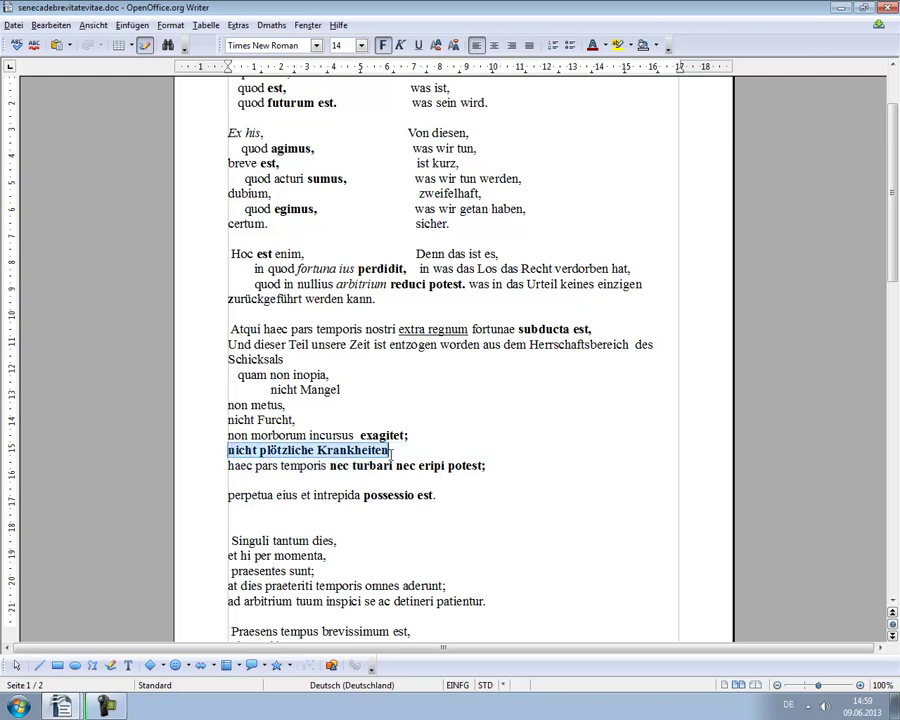
click(384, 47)
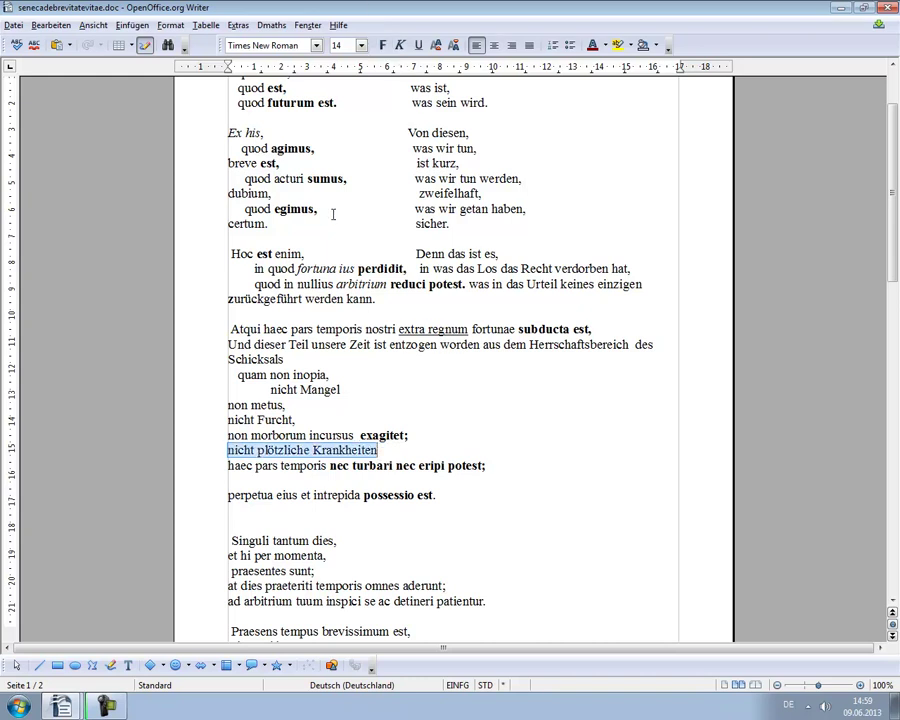
click(392, 451)
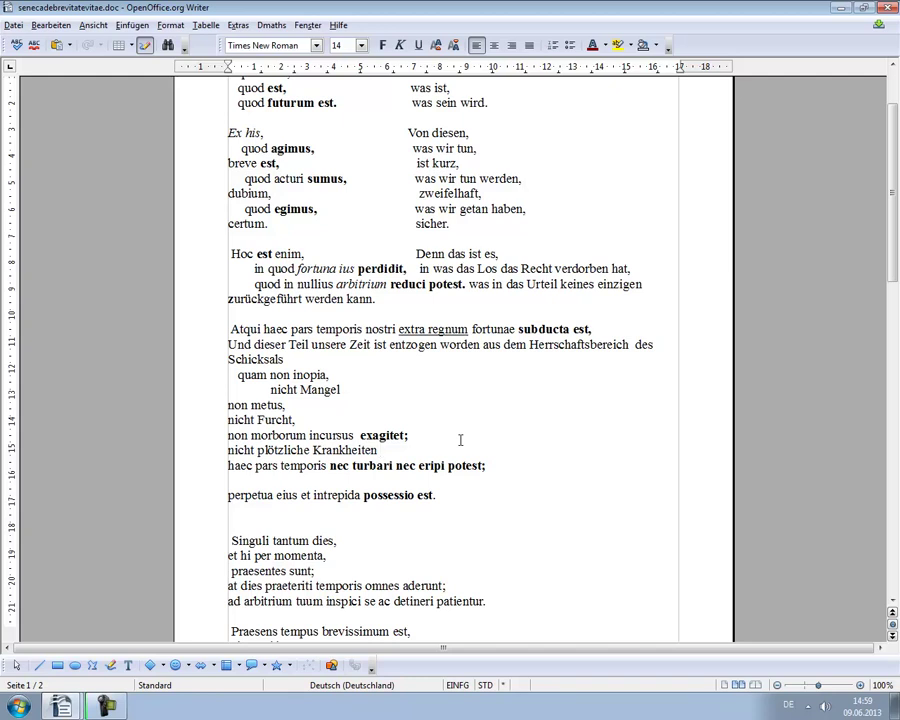
text(beunru)
text(higt)
text(;)
Insert 'den/die' before 'nicht Mangel'
click(240, 392)
text(den)
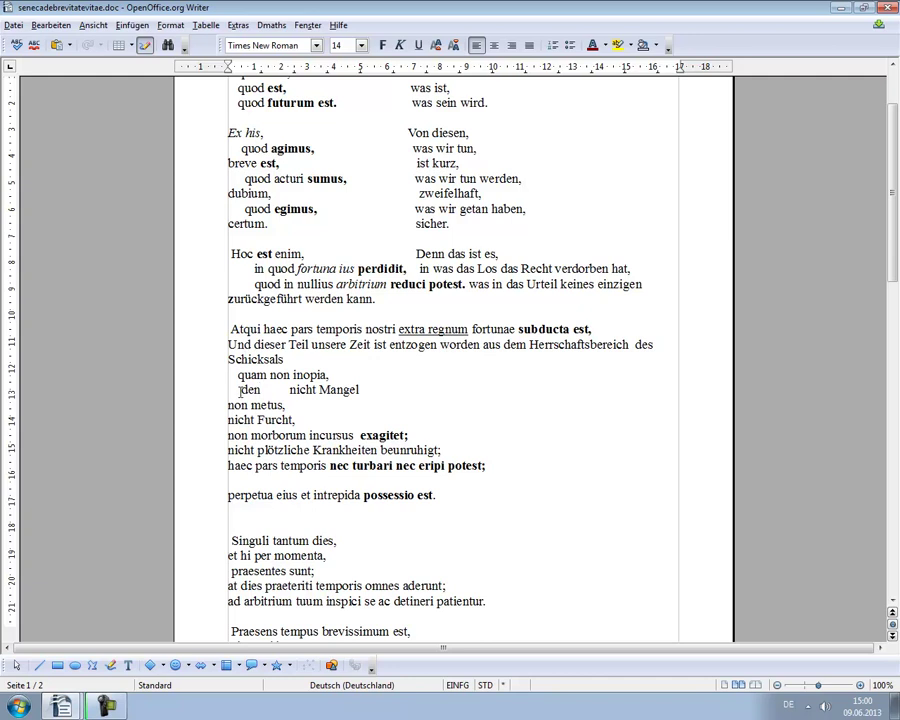
text(/die)
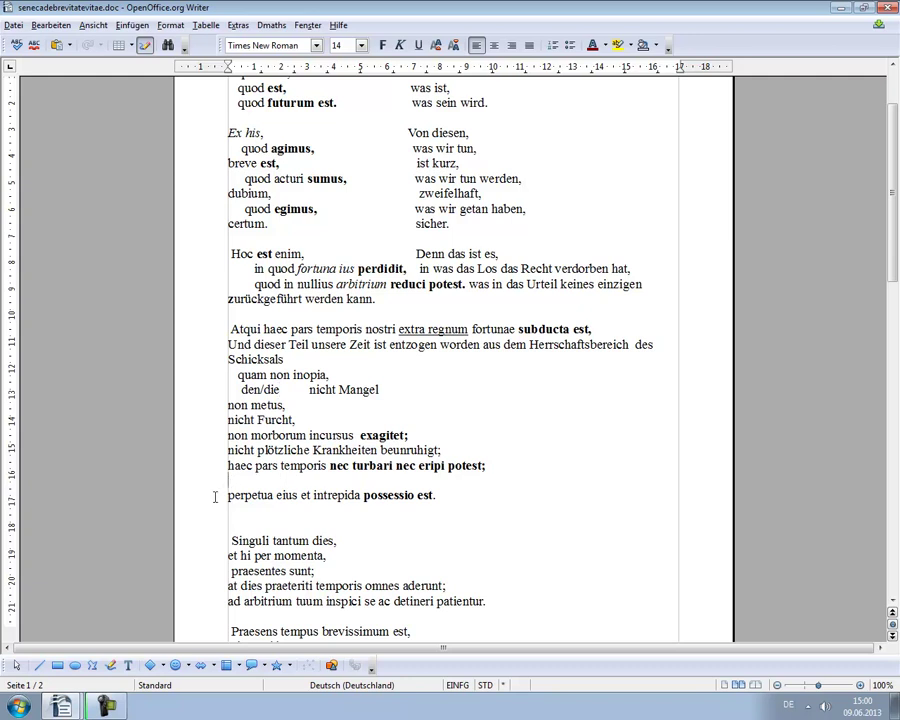
Type 'dieser teil der Zeit kann weder verwirrt noch herausgerissen werden.' above the perpetua line
click(214, 497)
text(dieser teil der Zeit )
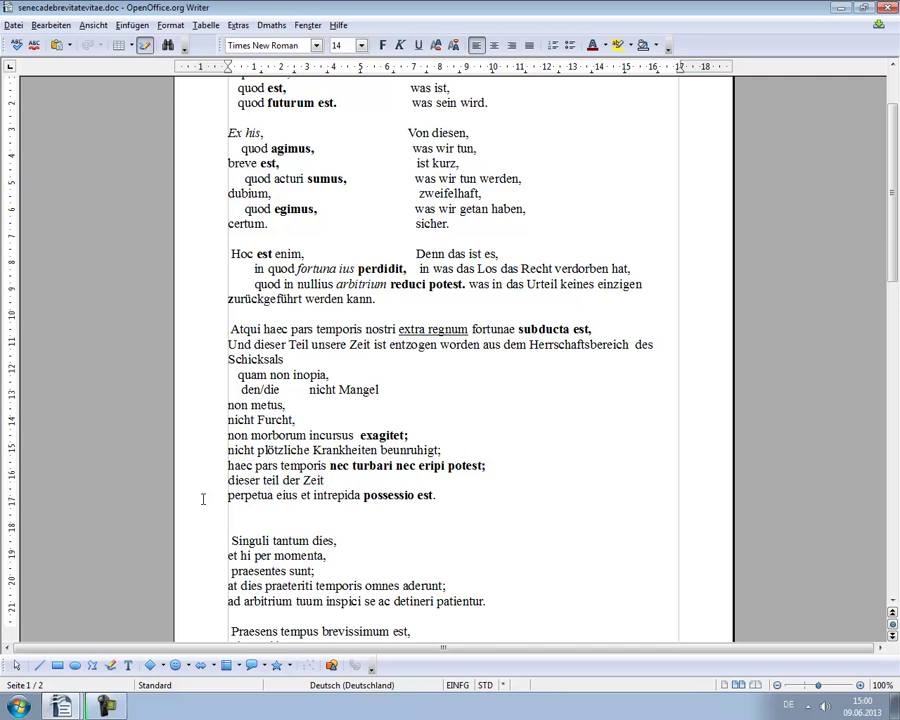
text(kann weder verwinrt noch herausgeissen werden.)
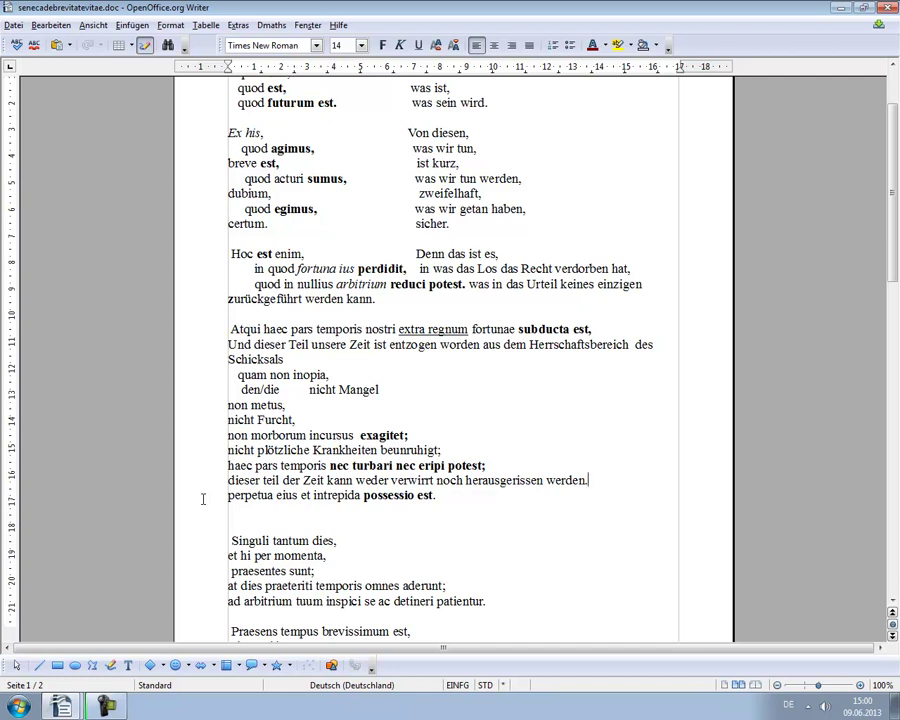
click(224, 510)
Type 'ewig ist der Besitz davon und frei von Sorgen.' below the perpetua line
text(e)
text(wig)
text( ist )
text(der Besitz und frei von )
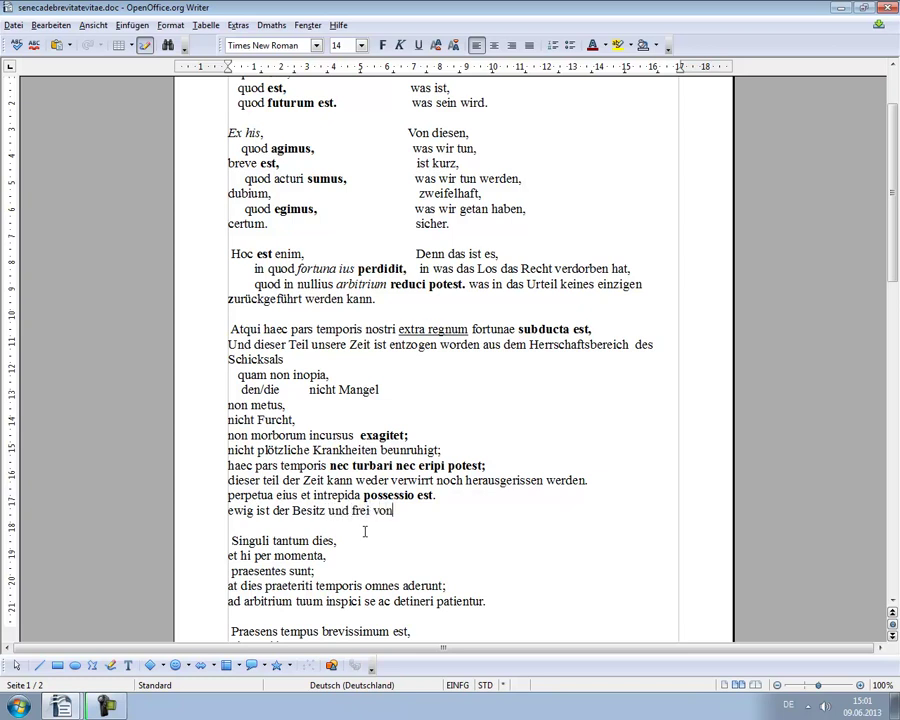
text(Sorgen.)
key(Left)
key(Left)
key(Left)
key(Left)
key(Left)
key(Left)
key(Left)
key(Left)
key(Left)
key(Left)
key(Left)
key(Left)
key(Left)
key(Left)
key(Left)
key(Right)
text(davon)
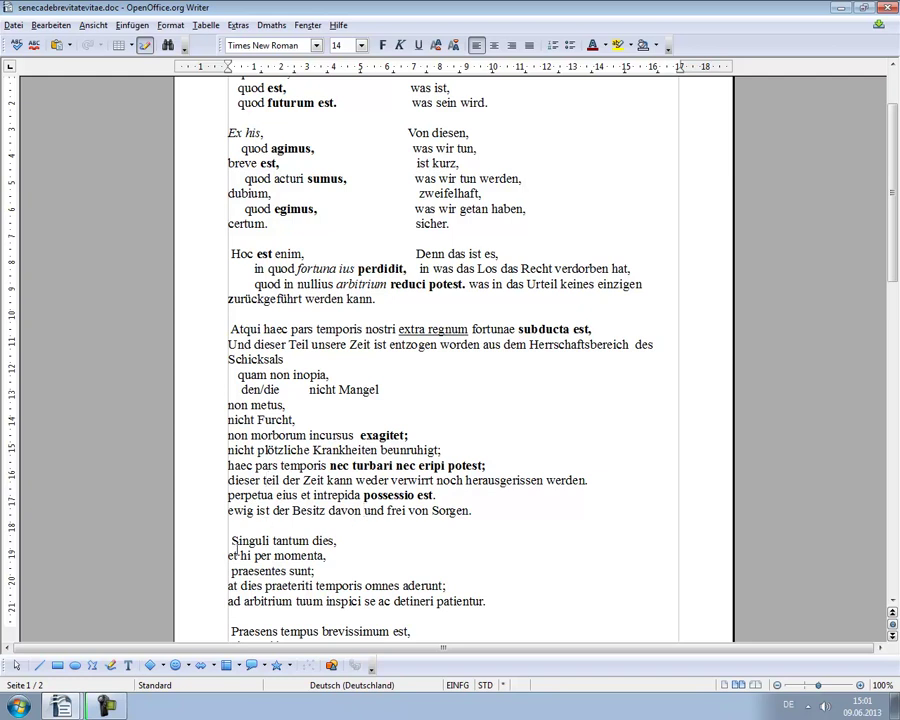
Capitalize 'teil' to 'Teil' in the preceding German line
key(Delete)
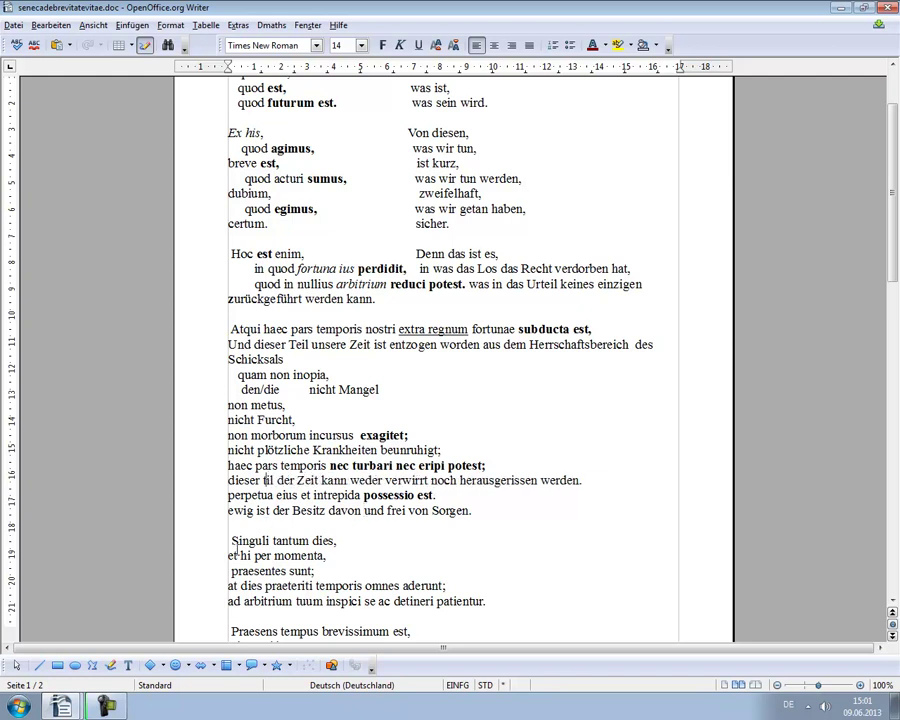
key(BackSpace)
text(Tei)
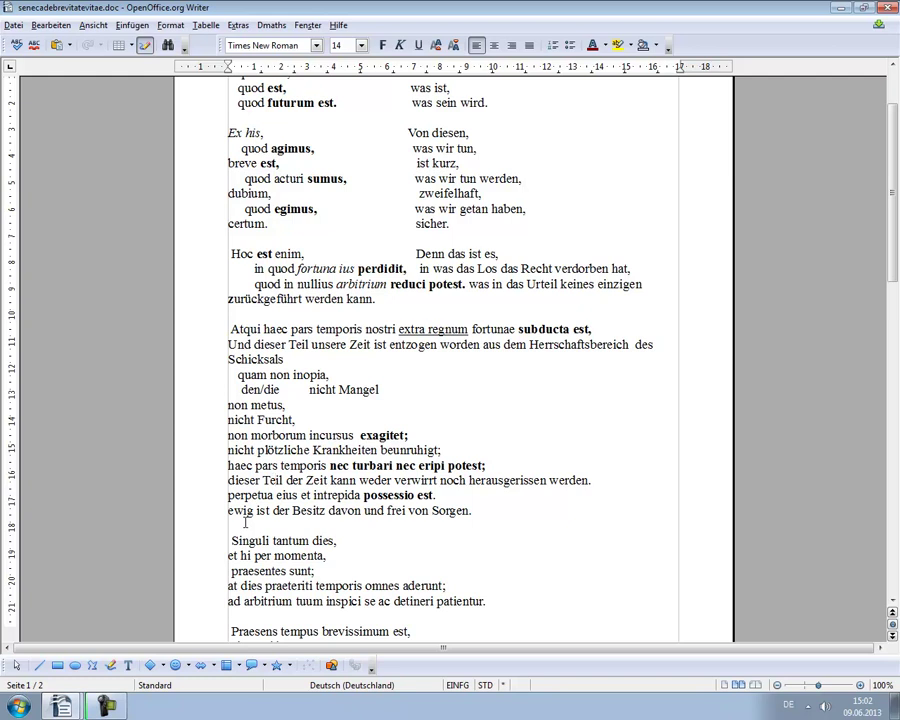
click(474, 511)
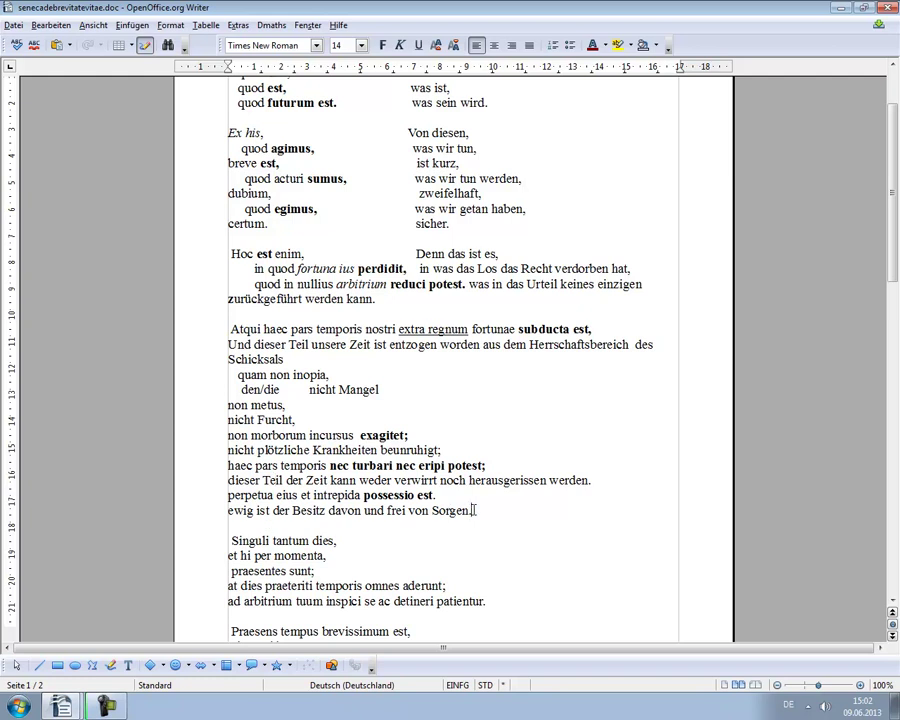